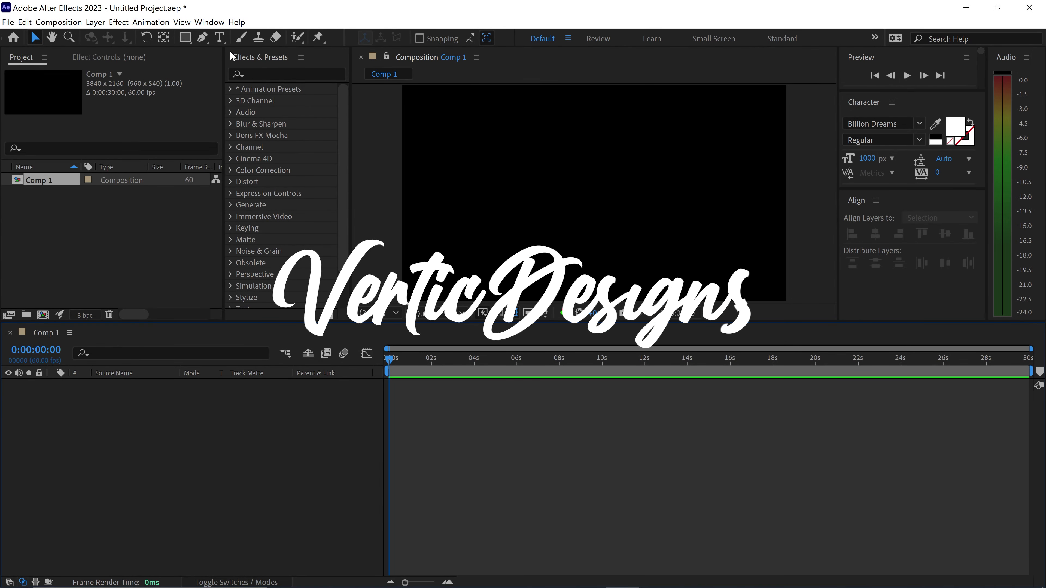
Type 'Hello' with a capital H in a new paragraph text box in the composition
{"action": "left_click", "coordinate": [220, 38]}
{"action": "left_click_drag", "start_coordinate": [428, 137], "coordinate": [762, 261]}
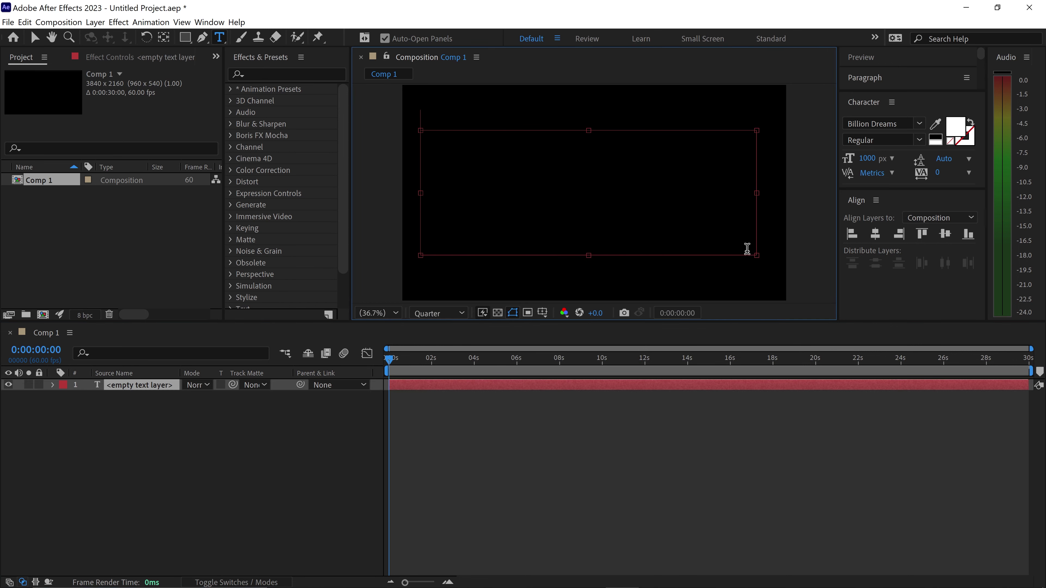
{"action": "type", "text": "hello"}
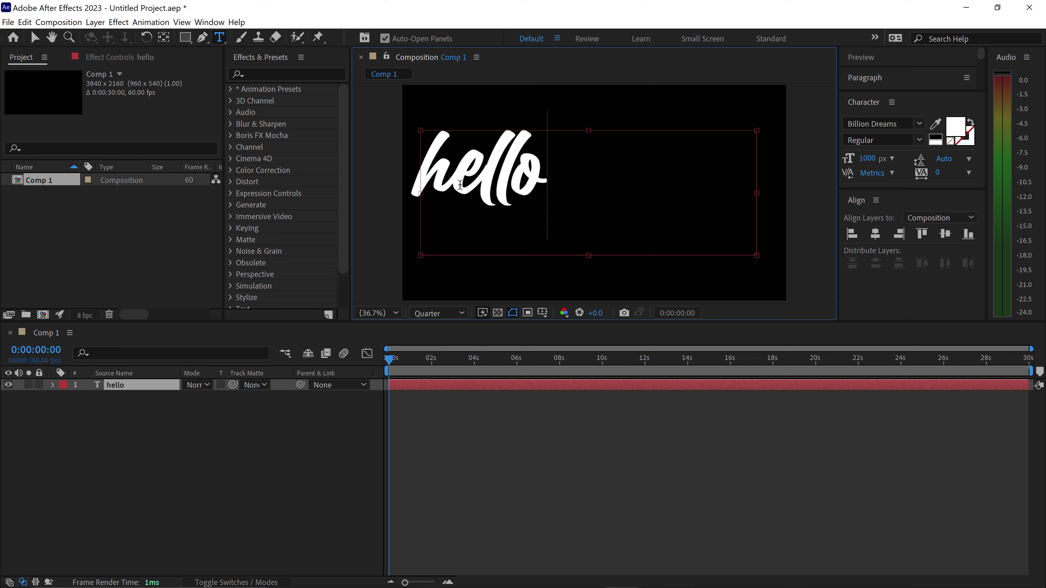
{"action": "left_click_drag", "start_coordinate": [437, 181], "coordinate": [441, 179]}
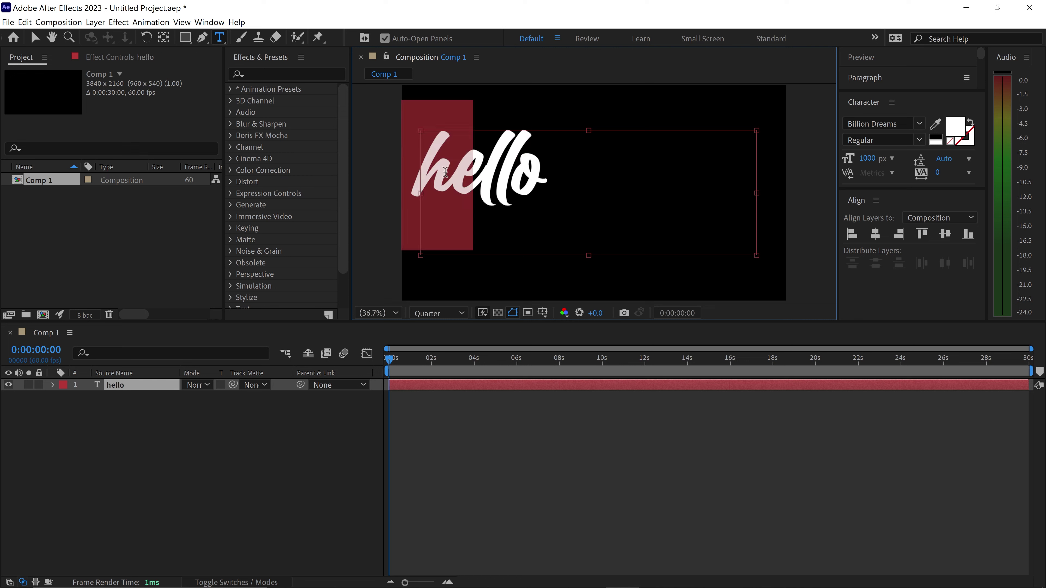
{"action": "type", "text": "H"}
Apply Metrics kerning to Hello and shrink the text box to fit the word
{"action": "left_click_drag", "start_coordinate": [606, 188], "coordinate": [431, 176]}
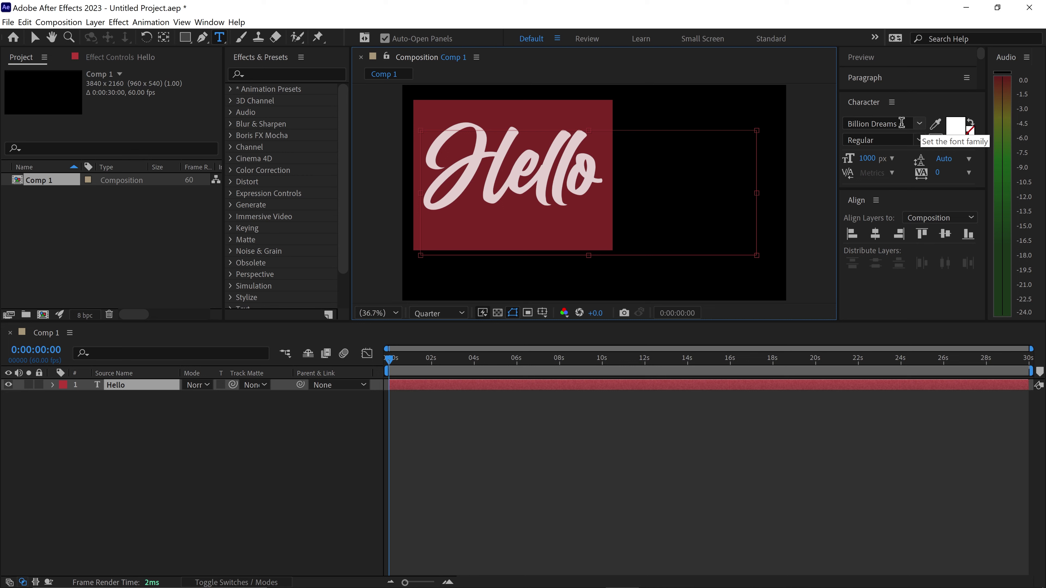
{"action": "left_click", "coordinate": [592, 180]}
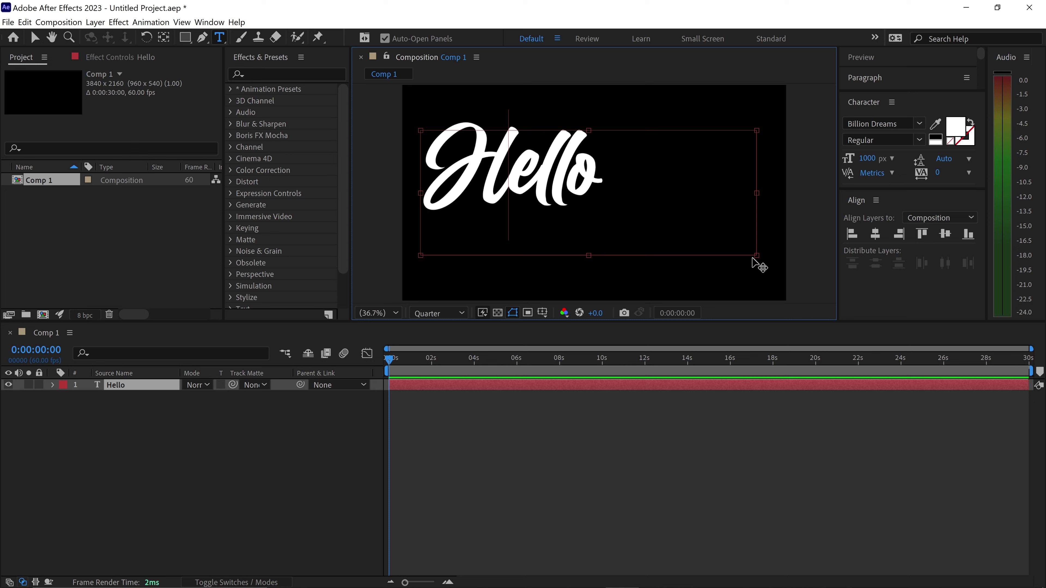
{"action": "left_click_drag", "start_coordinate": [754, 260], "coordinate": [604, 206]}
Centre the anchor point on Hello and align the layer to the composition's horizontal and vertical centre
{"action": "key", "text": "Escape"}
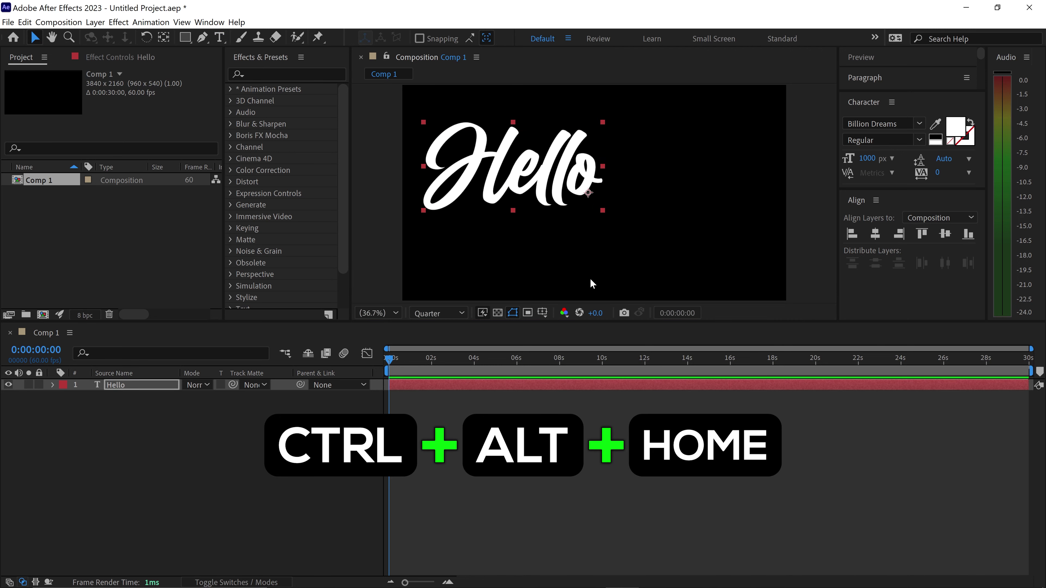
{"action": "key", "text": "ctrl+alt+Home"}
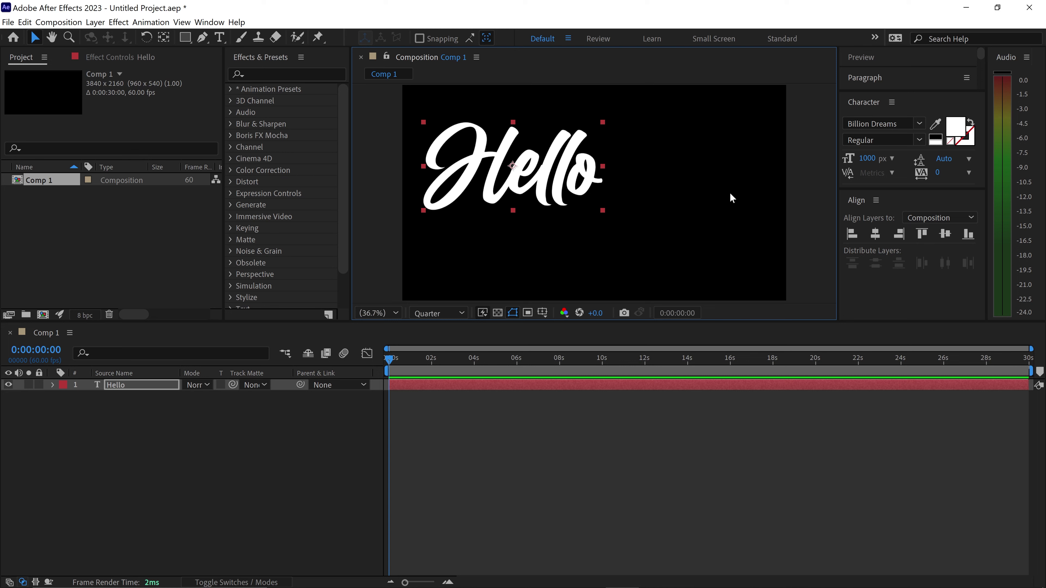
{"action": "left_click", "coordinate": [875, 233]}
{"action": "left_click", "coordinate": [946, 234]}
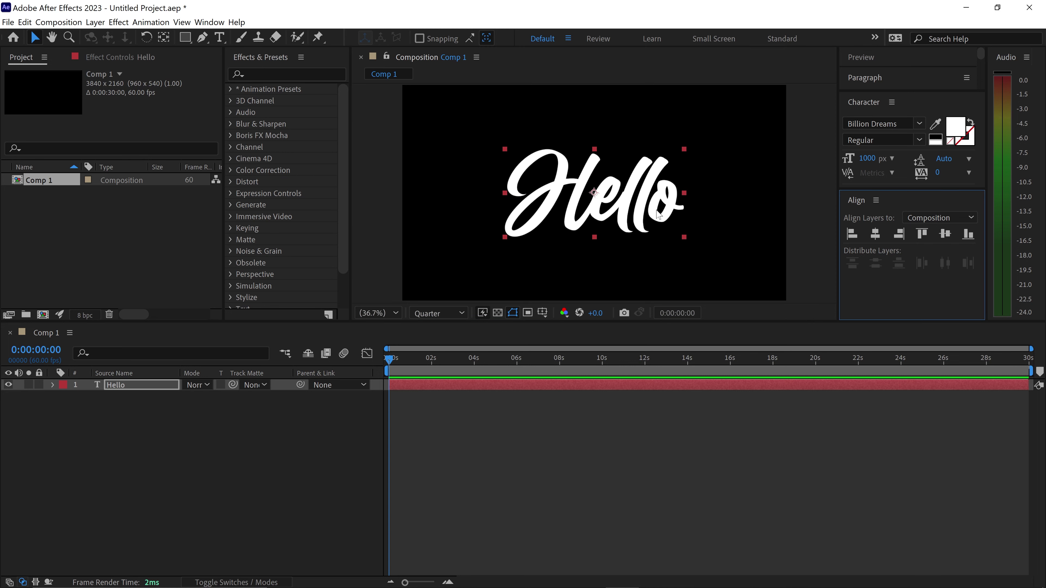
{"action": "left_click", "coordinate": [346, 406]}
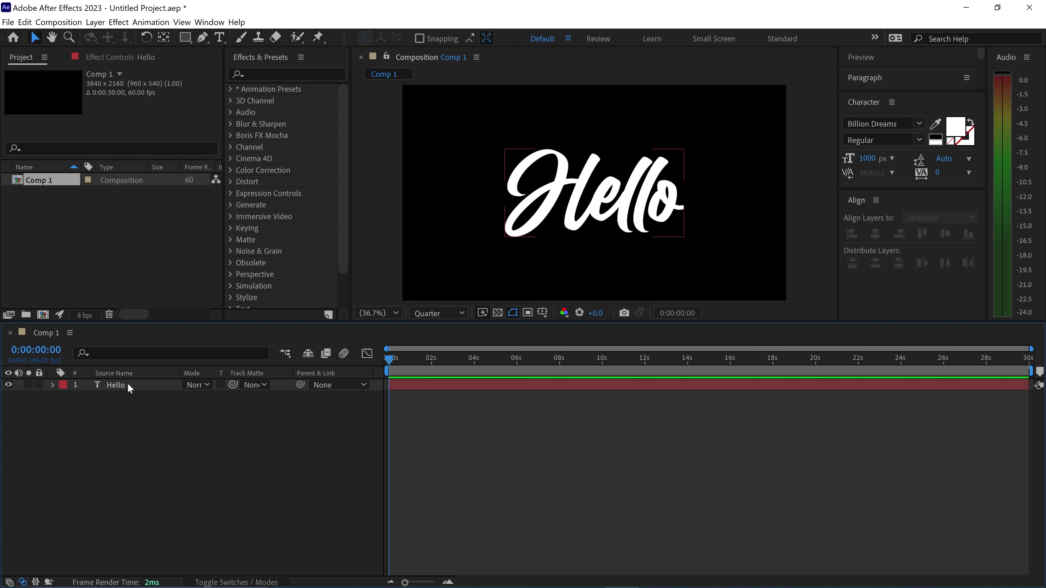
{"action": "left_click", "coordinate": [129, 386]}
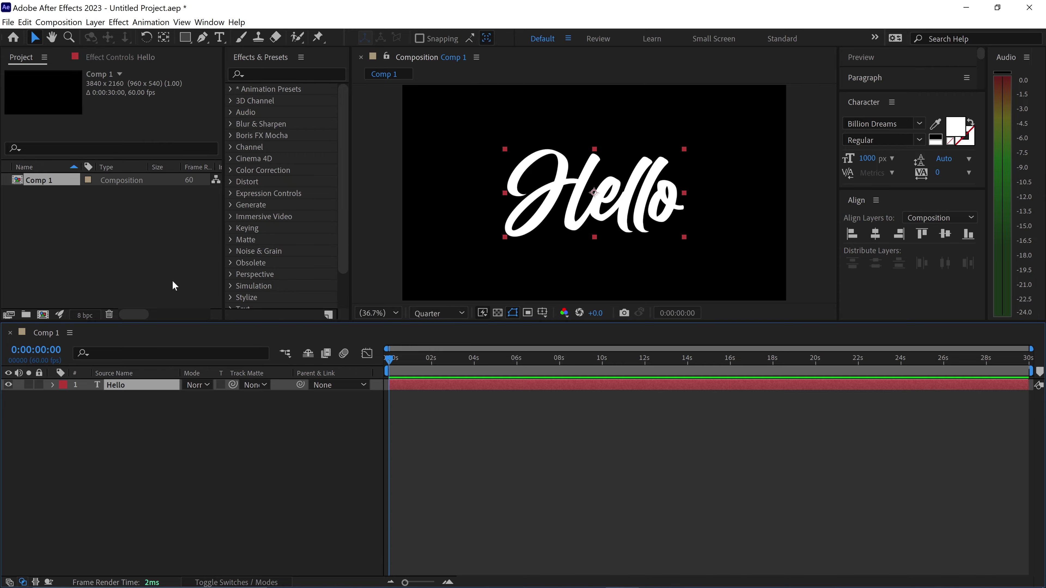
Select the Pen tool and set the viewer magnification to 50%
{"action": "left_click", "coordinate": [202, 38]}
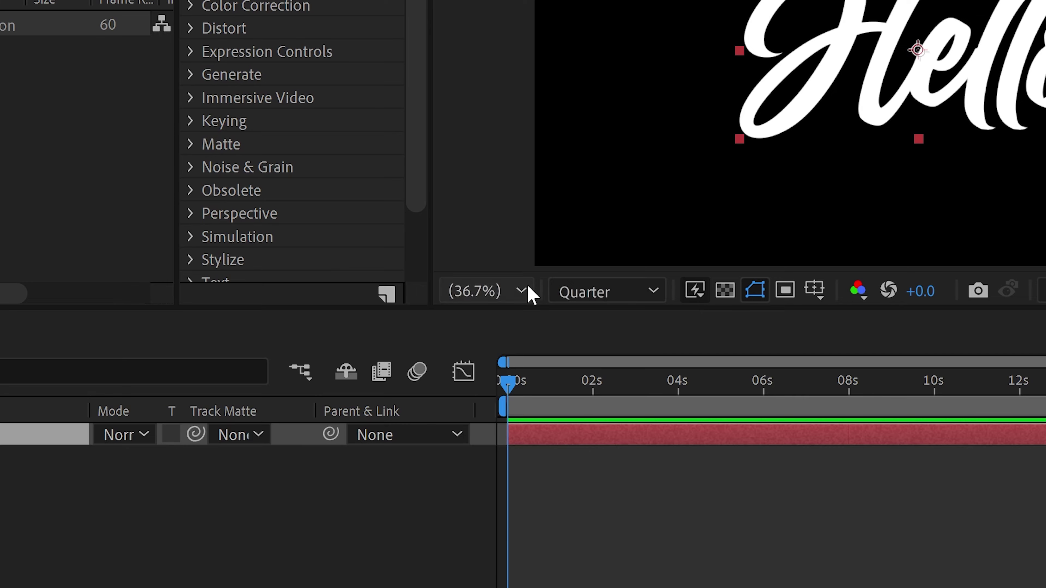
{"action": "left_click", "coordinate": [397, 314]}
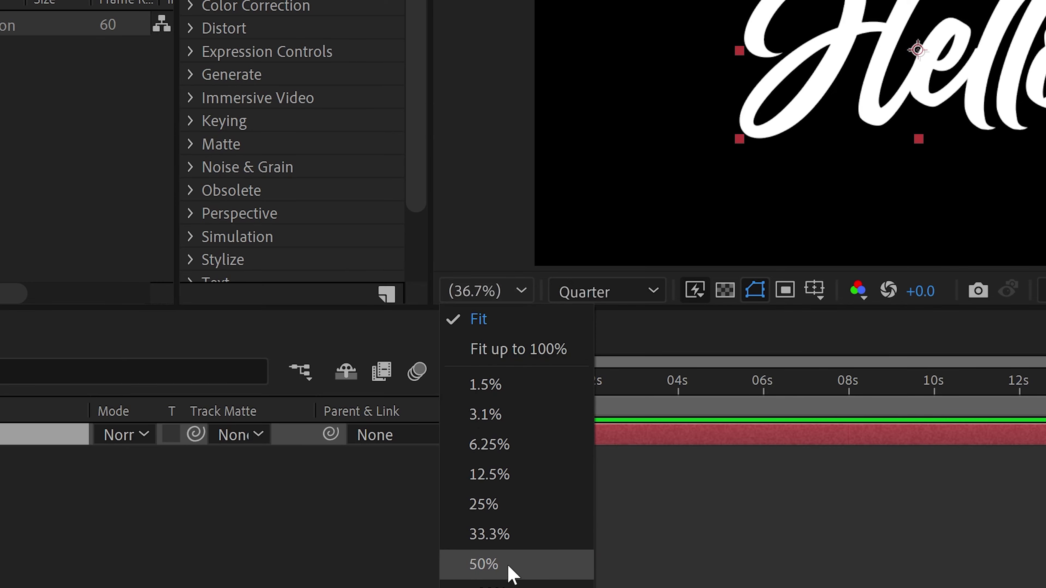
{"action": "left_click", "coordinate": [490, 563]}
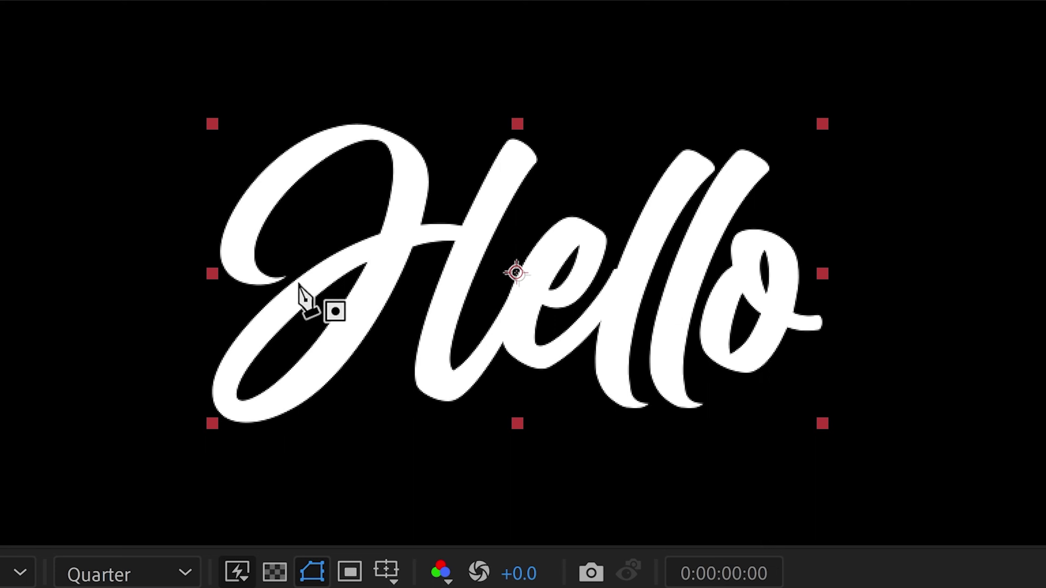
Draw a Bézier mask over the H's top loop, down its stem, and along the crossbar
{"action": "left_click", "coordinate": [259, 279]}
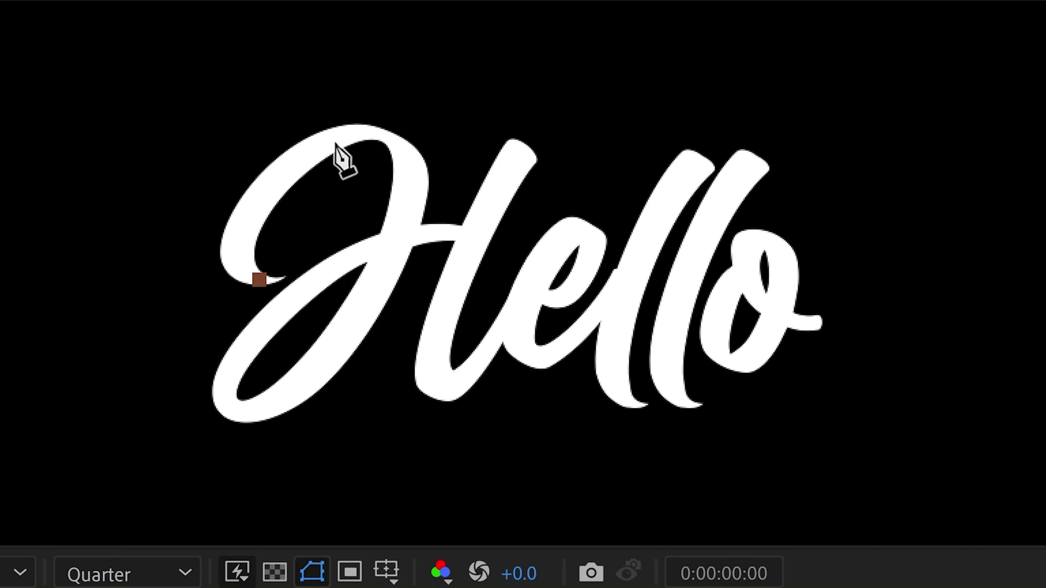
{"action": "left_click_drag", "start_coordinate": [335, 141], "coordinate": [485, 51]}
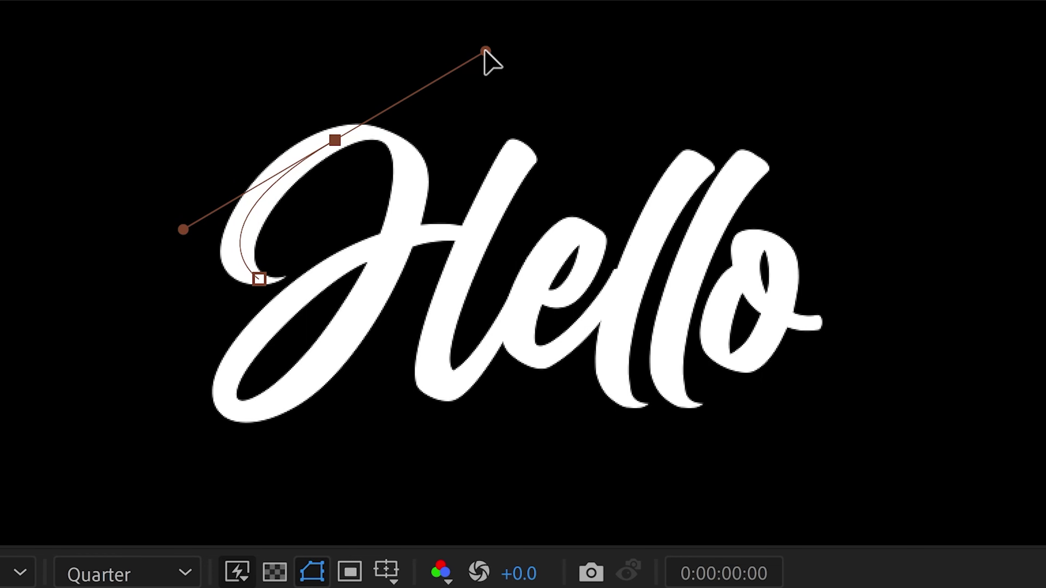
{"action": "left_click_drag", "start_coordinate": [485, 50], "coordinate": [347, 132]}
{"action": "left_click_drag", "start_coordinate": [413, 186], "coordinate": [405, 252]}
{"action": "left_click_drag", "start_coordinate": [412, 186], "coordinate": [410, 185]}
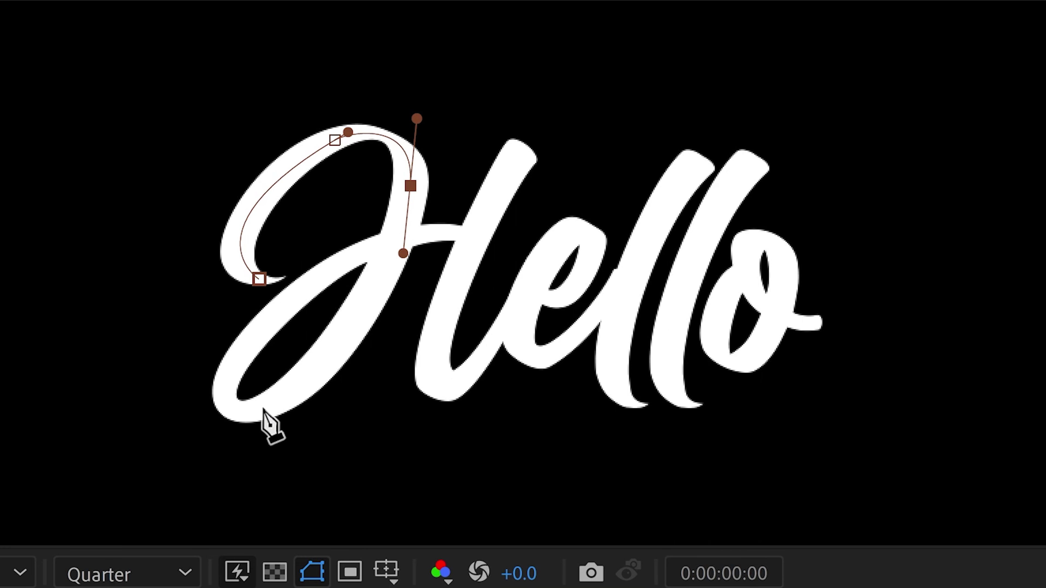
{"action": "mouse_move", "coordinate": [246, 412]}
{"action": "left_mouse_down"}
{"action": "mouse_move", "coordinate": [128, 457]}
{"action": "mouse_move", "coordinate": [232, 415]}
{"action": "left_mouse_up"}
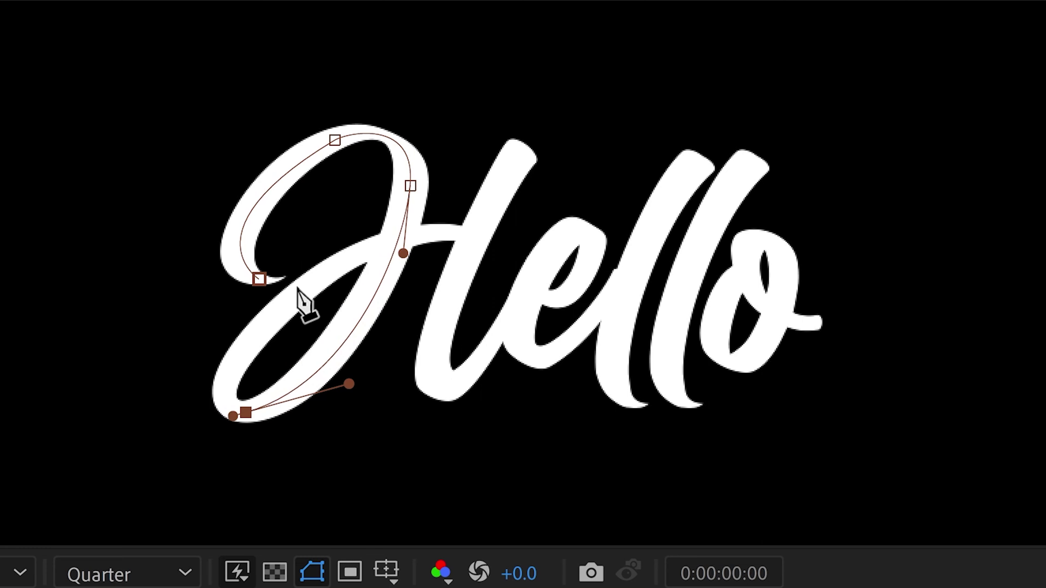
{"action": "left_click_drag", "start_coordinate": [272, 317], "coordinate": [349, 250]}
{"action": "left_click_drag", "start_coordinate": [453, 234], "coordinate": [489, 236]}
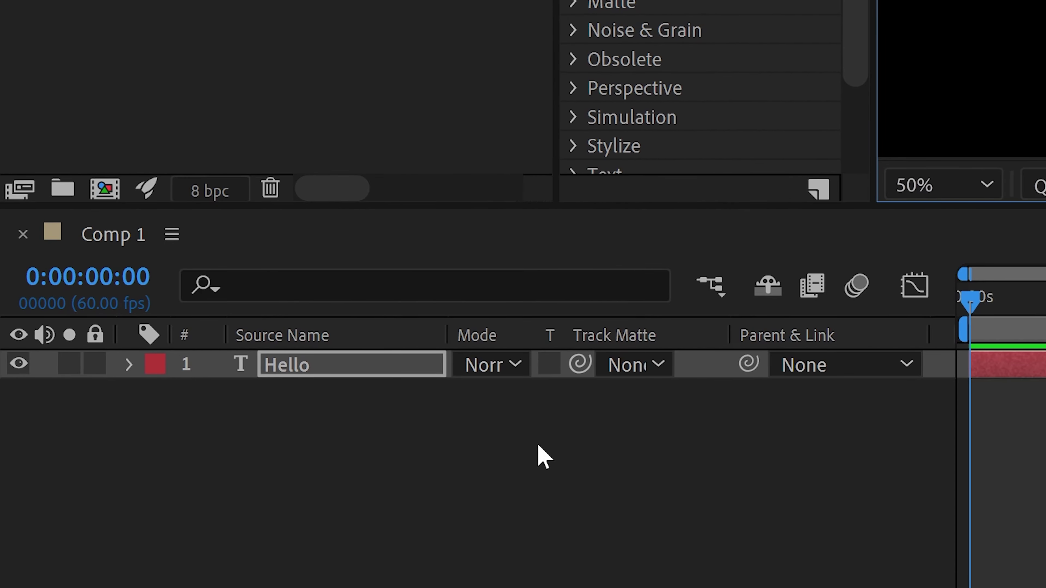
Commit the layer name Hello and reselect the Hello layer in the timeline
{"action": "key", "text": "Return"}
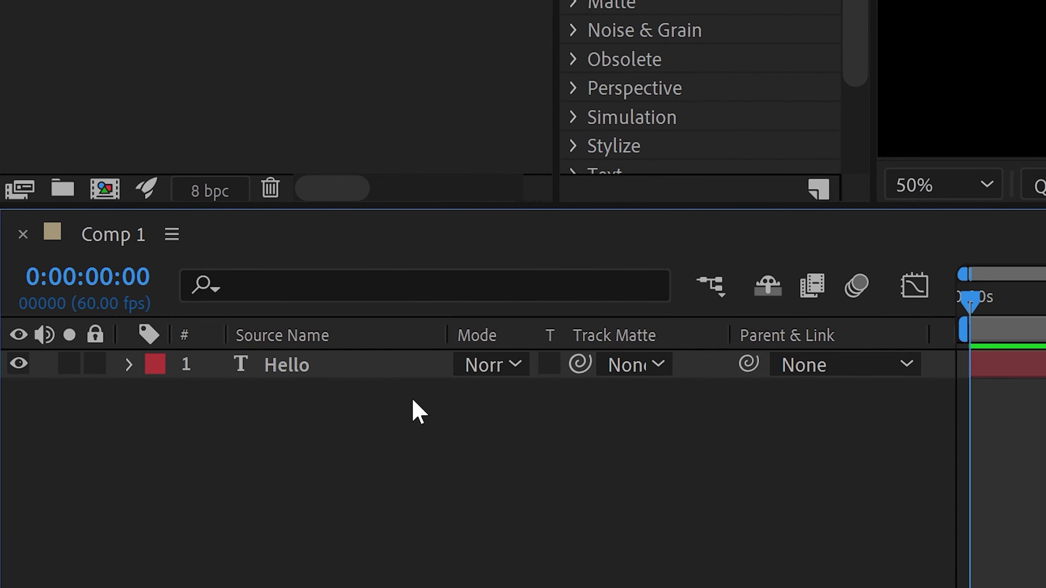
{"action": "left_click", "coordinate": [351, 371]}
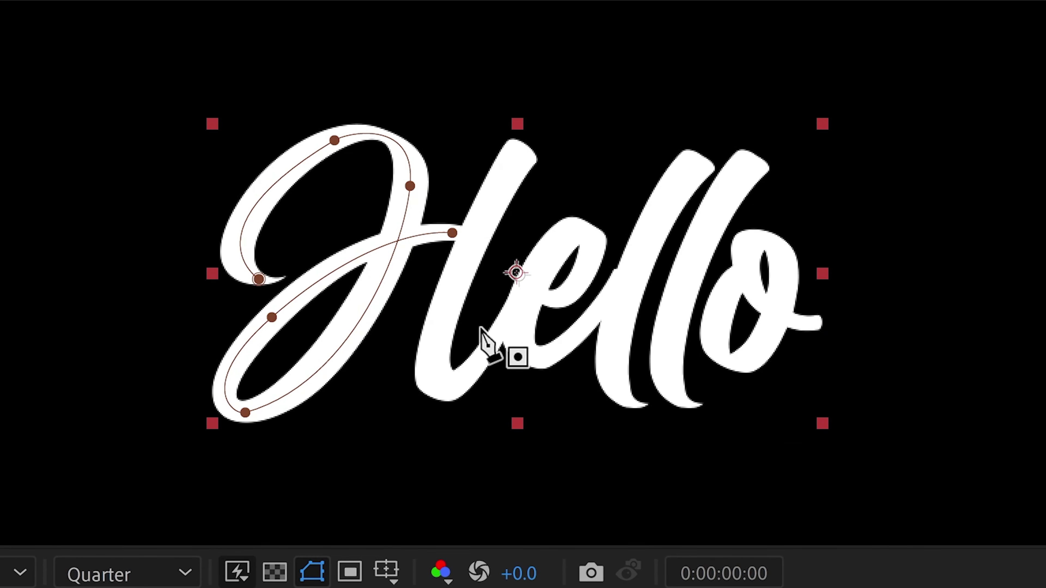
Draw a mask path down the H's right stroke and curving through the e
{"action": "left_click", "coordinate": [517, 152]}
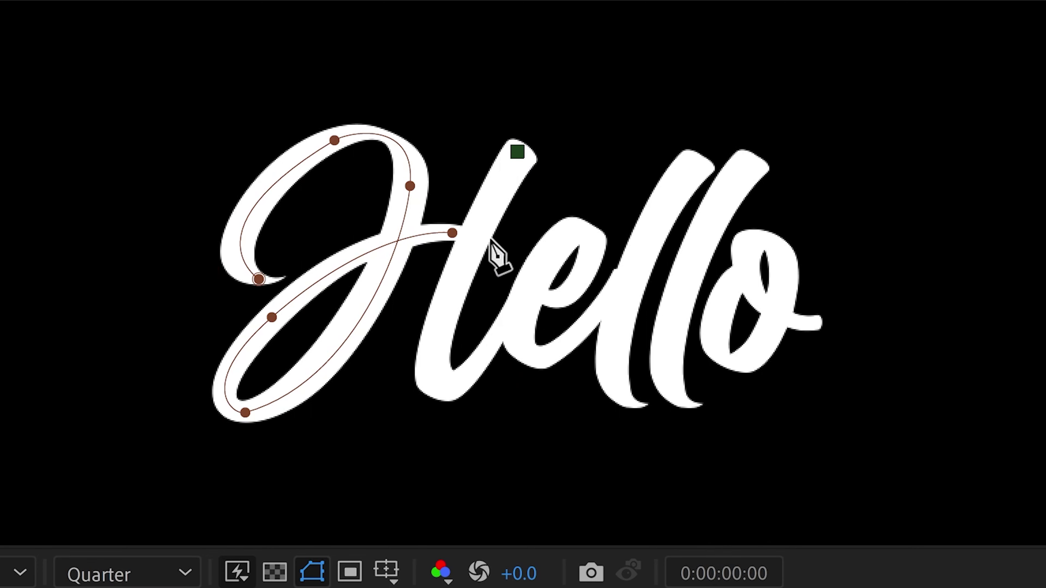
{"action": "left_click_drag", "start_coordinate": [440, 385], "coordinate": [468, 436]}
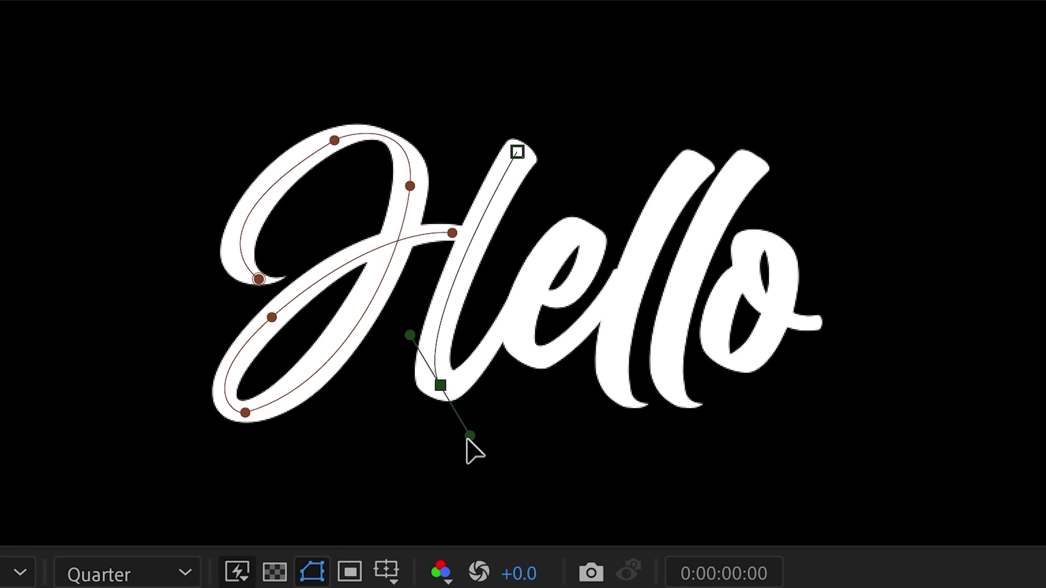
{"action": "left_click_drag", "start_coordinate": [469, 437], "coordinate": [447, 398]}
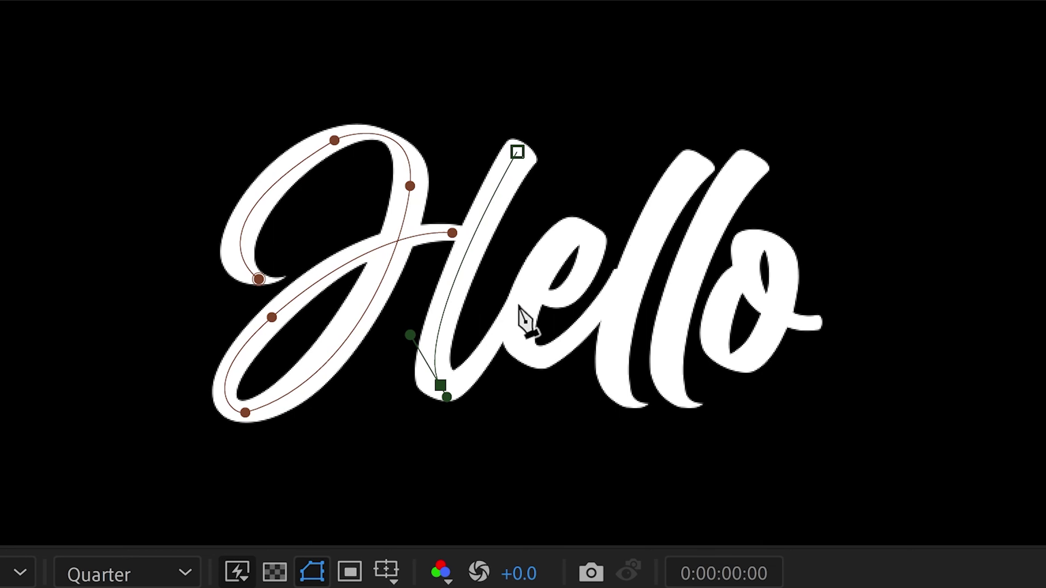
{"action": "mouse_move", "coordinate": [526, 295]}
{"action": "left_mouse_down"}
{"action": "mouse_move", "coordinate": [571, 221]}
{"action": "mouse_move", "coordinate": [585, 320]}
{"action": "mouse_move", "coordinate": [537, 281]}
{"action": "left_mouse_up"}
{"action": "left_click_drag", "start_coordinate": [592, 251], "coordinate": [604, 309]}
{"action": "left_click_drag", "start_coordinate": [530, 295], "coordinate": [507, 292]}
{"action": "left_click_drag", "start_coordinate": [538, 357], "coordinate": [553, 359]}
Add separate mask paths along both l letters and begin a path around the o
{"action": "left_click_drag", "start_coordinate": [613, 292], "coordinate": [636, 266]}
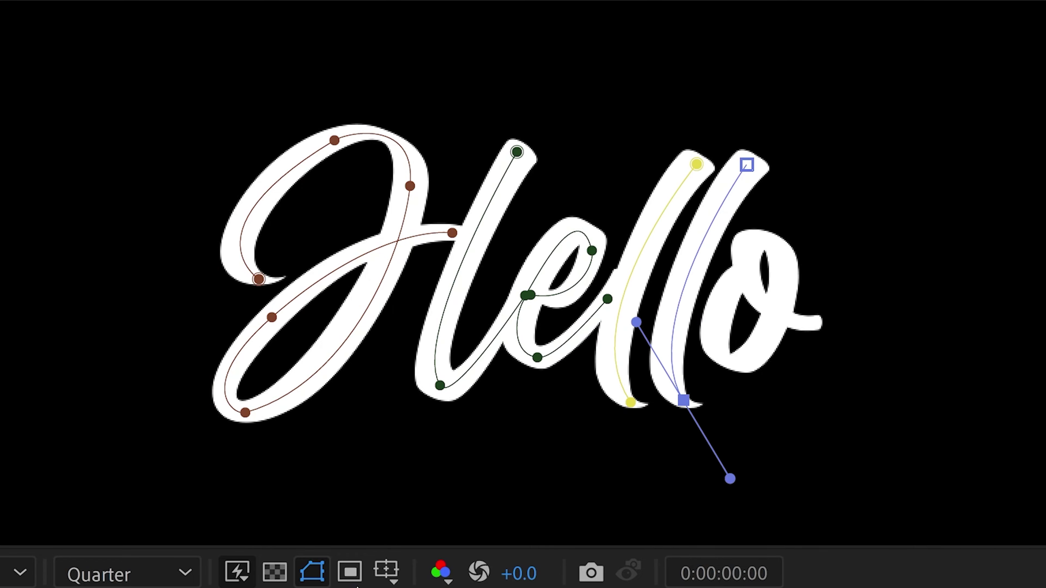
{"action": "left_click", "coordinate": [736, 277]}
{"action": "left_click_drag", "start_coordinate": [732, 361], "coordinate": [742, 374]}
{"action": "left_click", "coordinate": [780, 275]}
{"action": "left_click", "coordinate": [749, 257]}
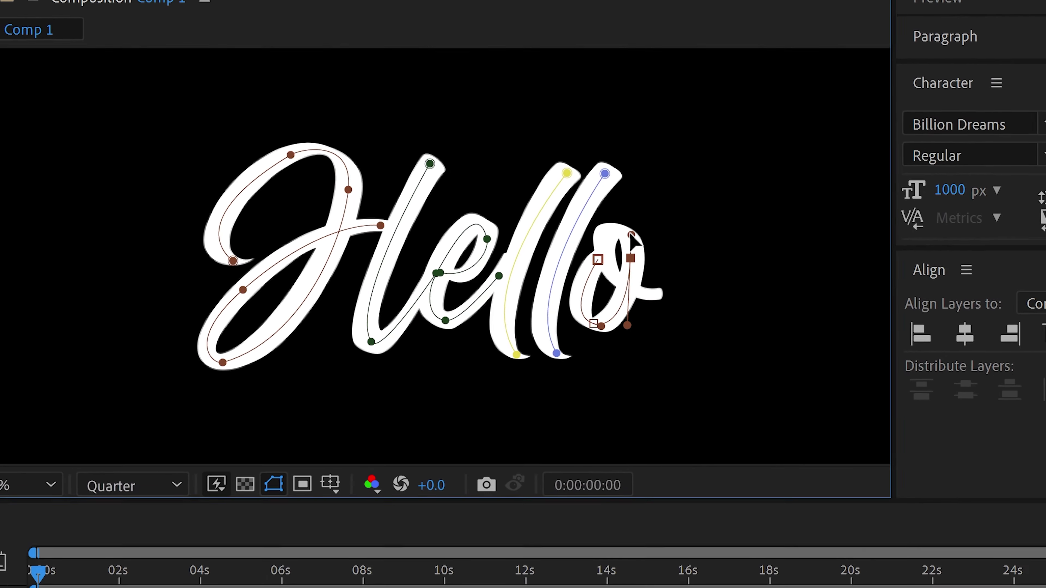
{"action": "left_click_drag", "start_coordinate": [816, 323], "coordinate": [851, 330]}
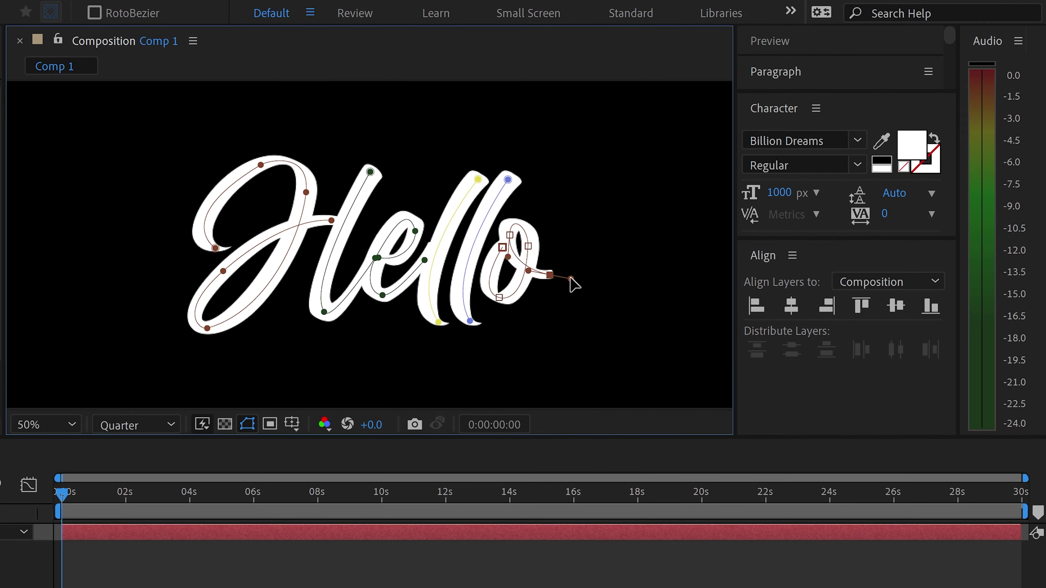
{"action": "left_click", "coordinate": [552, 266]}
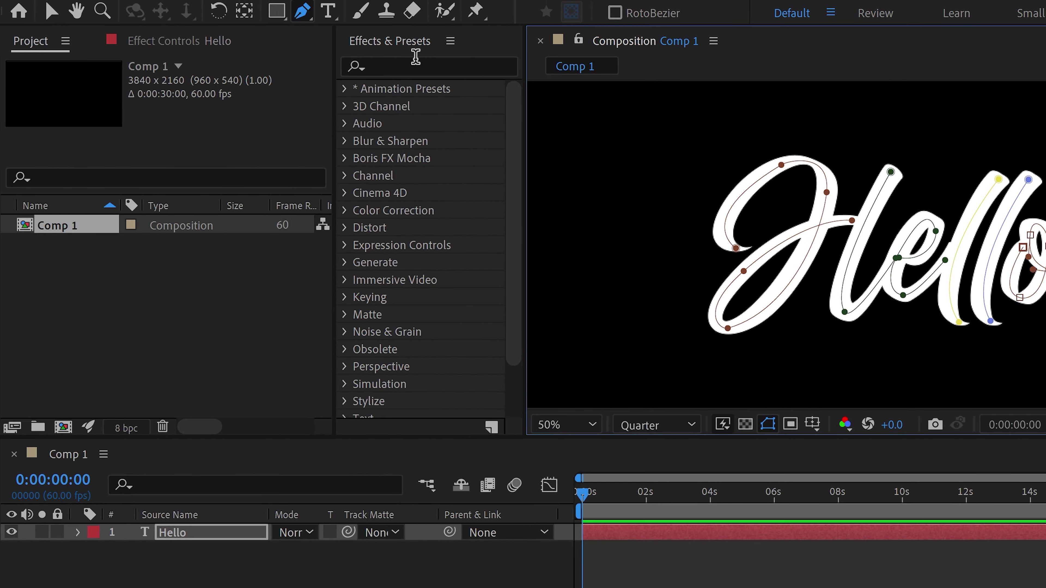
Search Effects & Presets for 'stroke' and apply Generate > Stroke to the Hello layer
{"action": "left_click", "coordinate": [174, 54]}
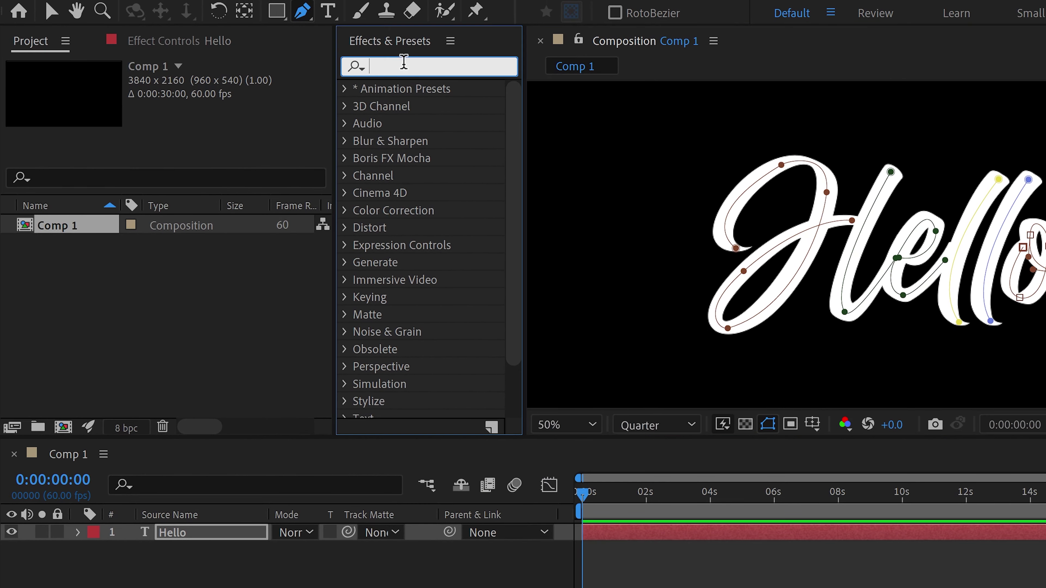
{"action": "type", "text": "s"}
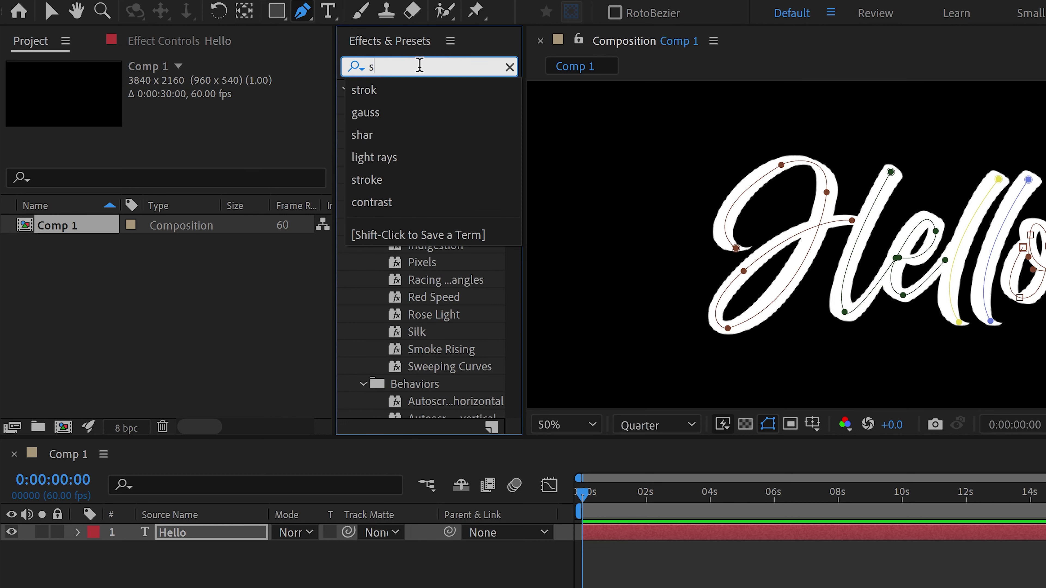
{"action": "type", "text": "troke"}
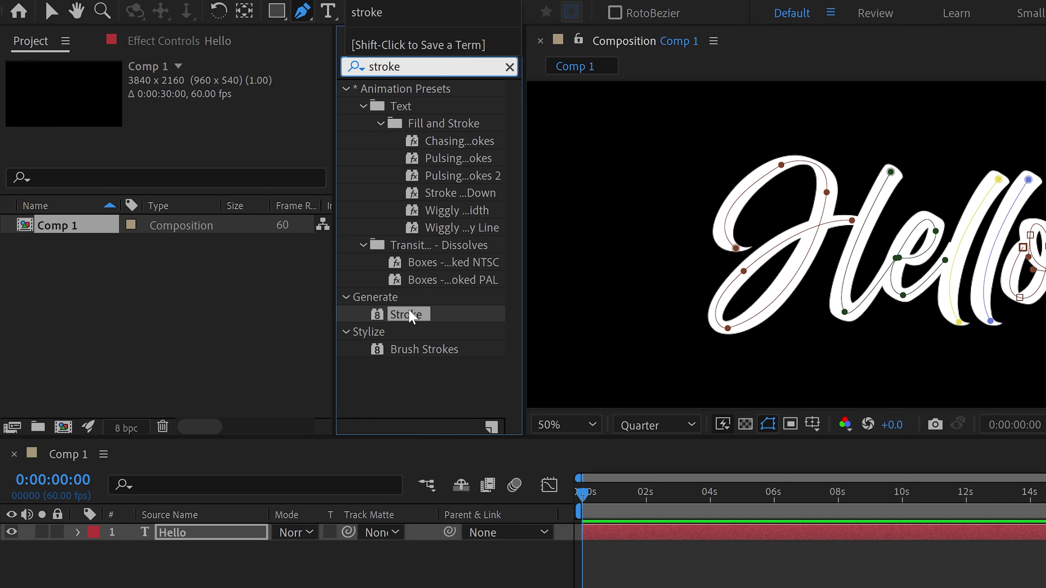
{"action": "left_click", "coordinate": [408, 317]}
{"action": "mouse_move", "coordinate": [395, 318]}
{"action": "left_mouse_down"}
{"action": "mouse_move", "coordinate": [287, 321]}
{"action": "mouse_move", "coordinate": [187, 479]}
{"action": "mouse_move", "coordinate": [181, 532]}
{"action": "left_mouse_up"}
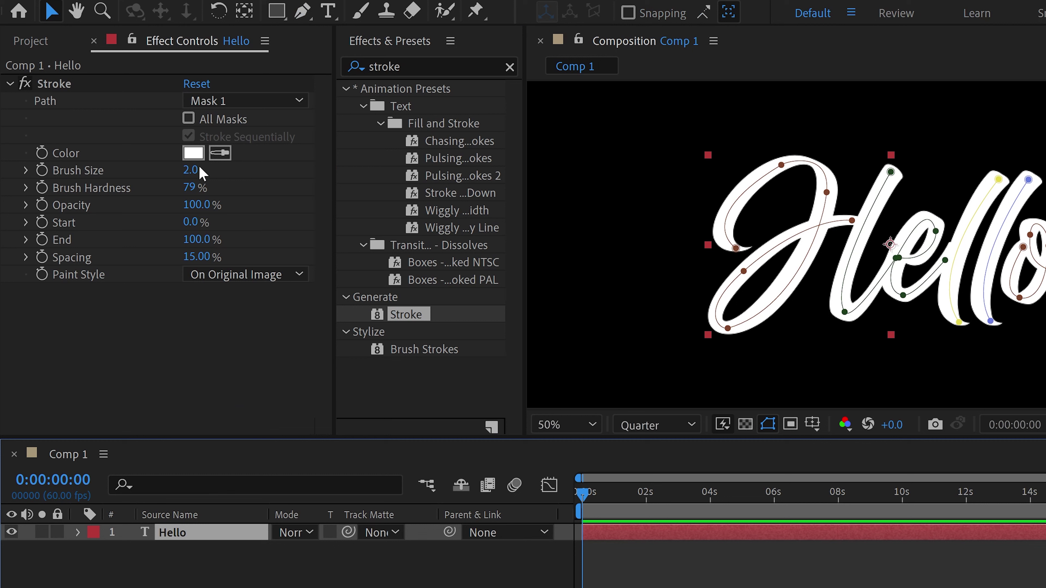
Set the Stroke to All Masks, stroke sequentially, with Paint Style Reveal Original Image
{"action": "left_click", "coordinate": [188, 119]}
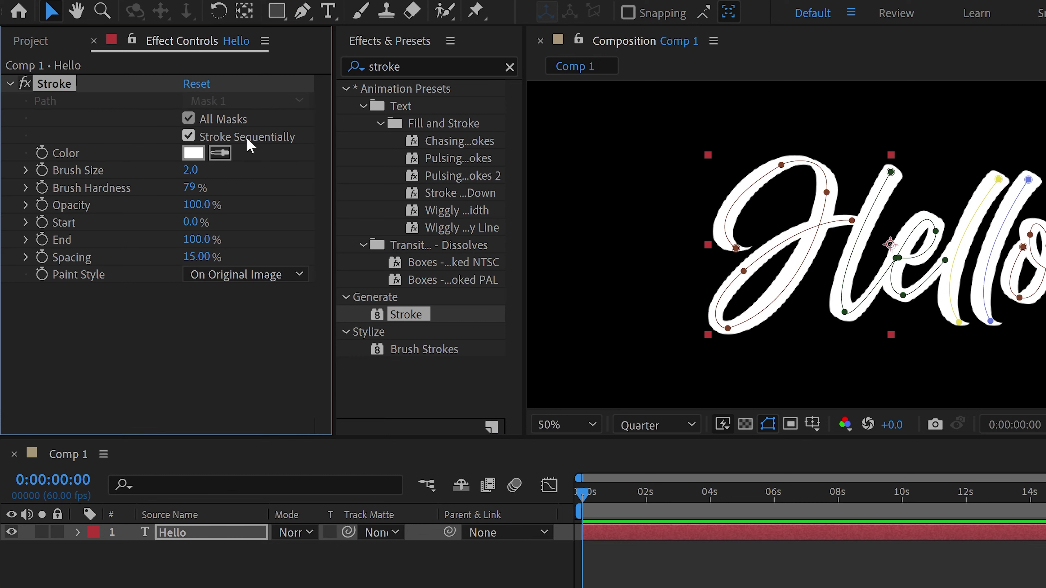
{"action": "left_click", "coordinate": [233, 275]}
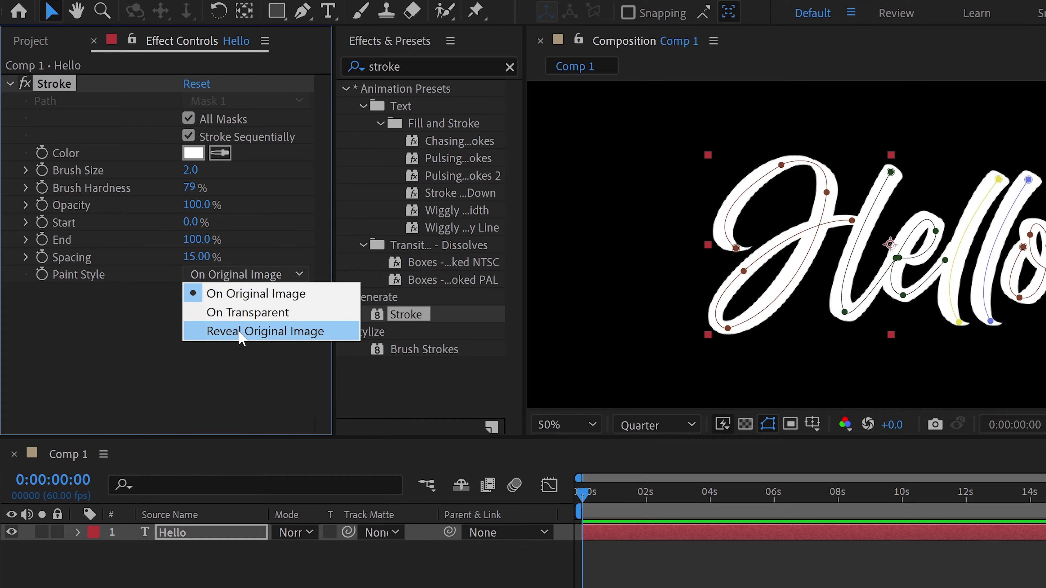
{"action": "left_click", "coordinate": [247, 331]}
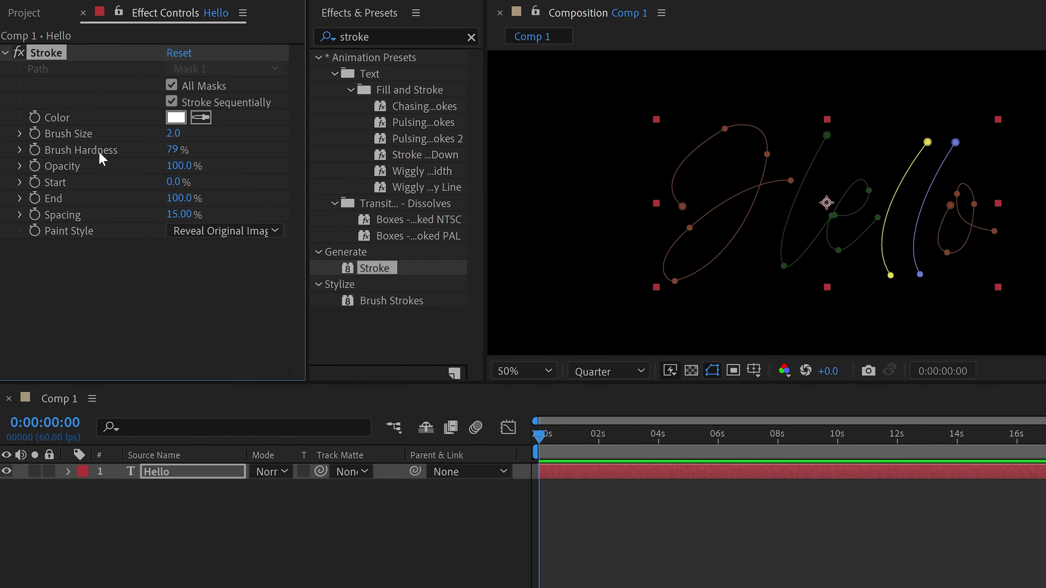
Set the Stroke Brush Size to 64, then raise it to 68
{"action": "left_click", "coordinate": [177, 134]}
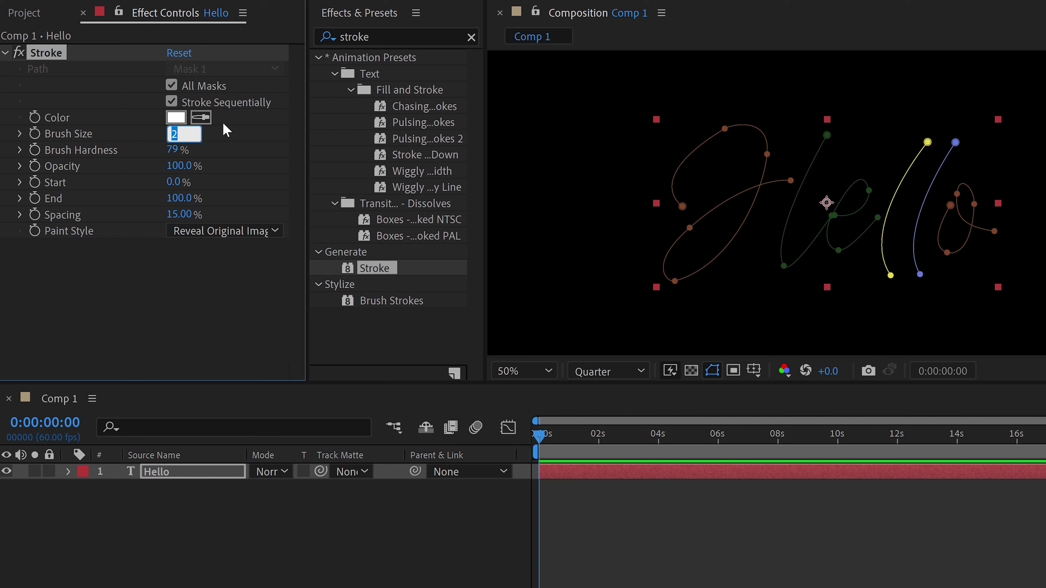
{"action": "key", "text": "Return"}
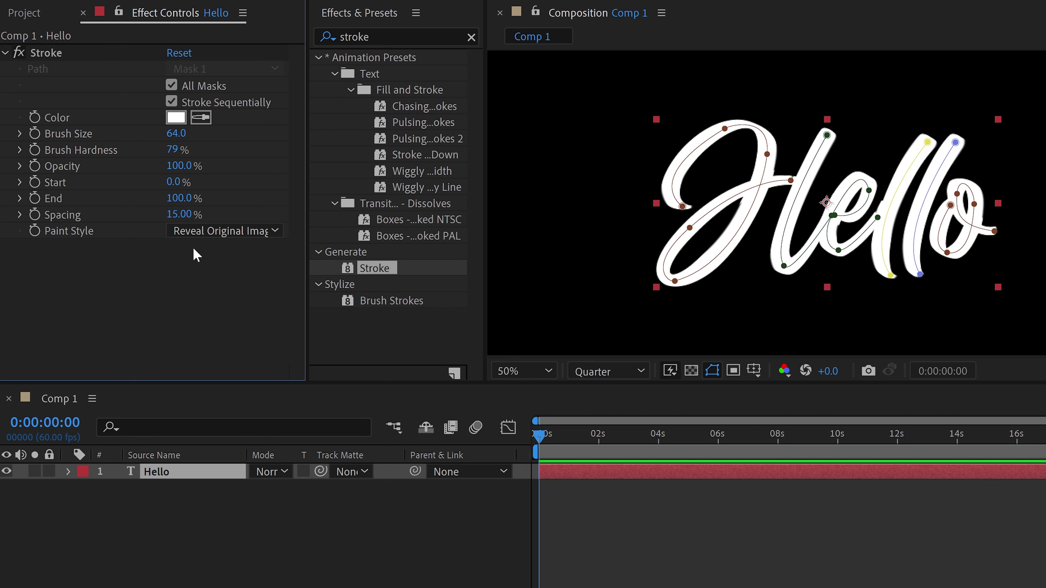
{"action": "left_click", "coordinate": [183, 134]}
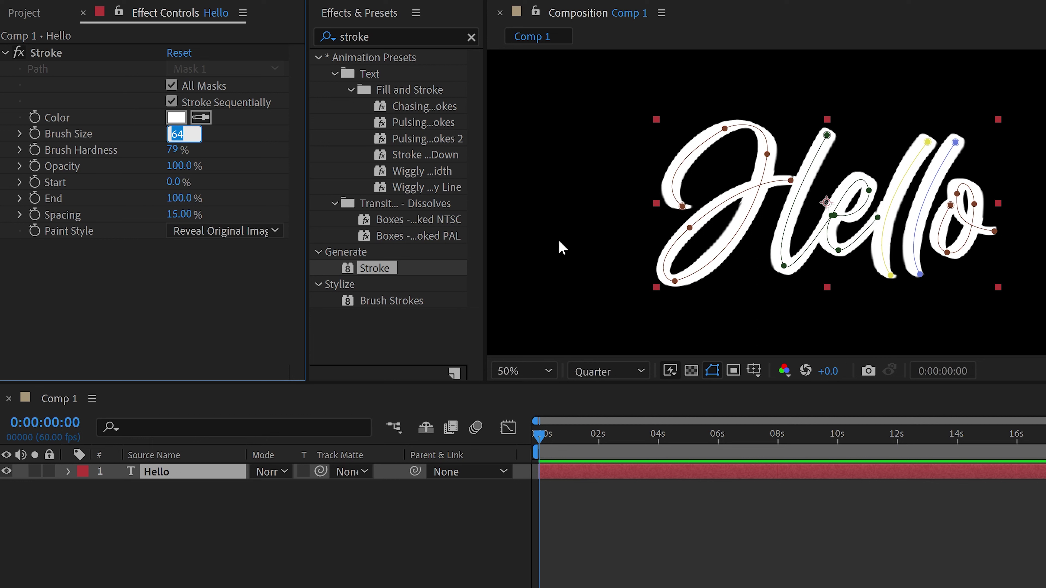
{"action": "type", "text": "68"}
{"action": "key", "text": "Return"}
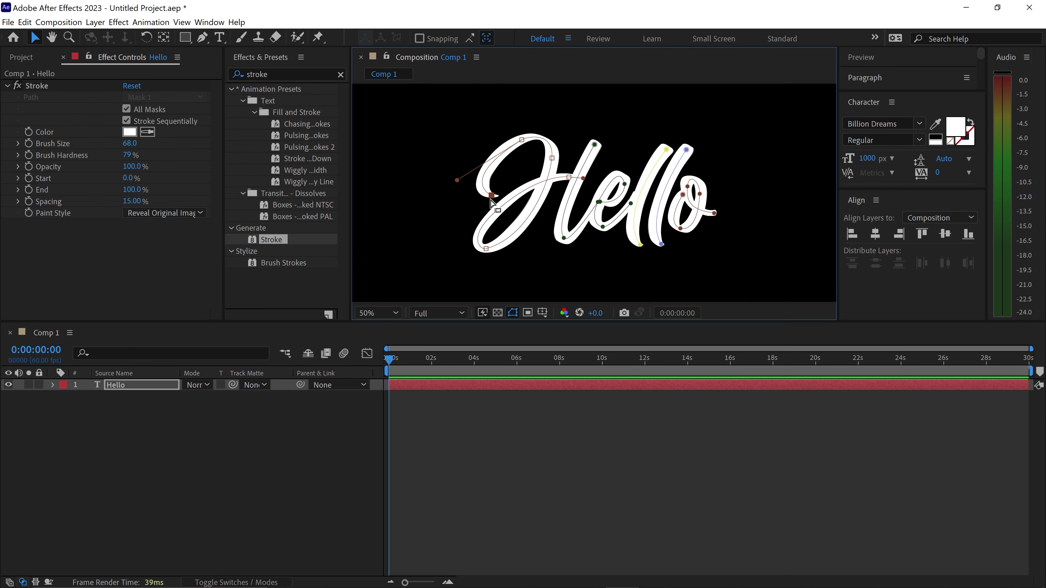
Zoom the viewer to 200% to inspect the letter edges, then zoom back out
{"action": "left_click", "coordinate": [380, 311]}
{"action": "left_click", "coordinate": [377, 481]}
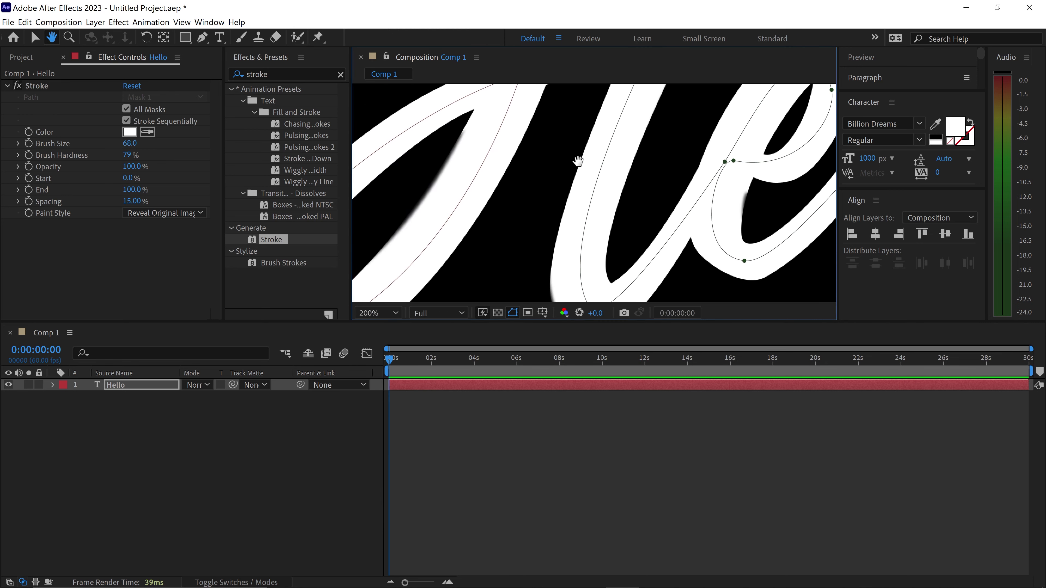
{"action": "left_click_drag", "start_coordinate": [582, 161], "coordinate": [653, 177]}
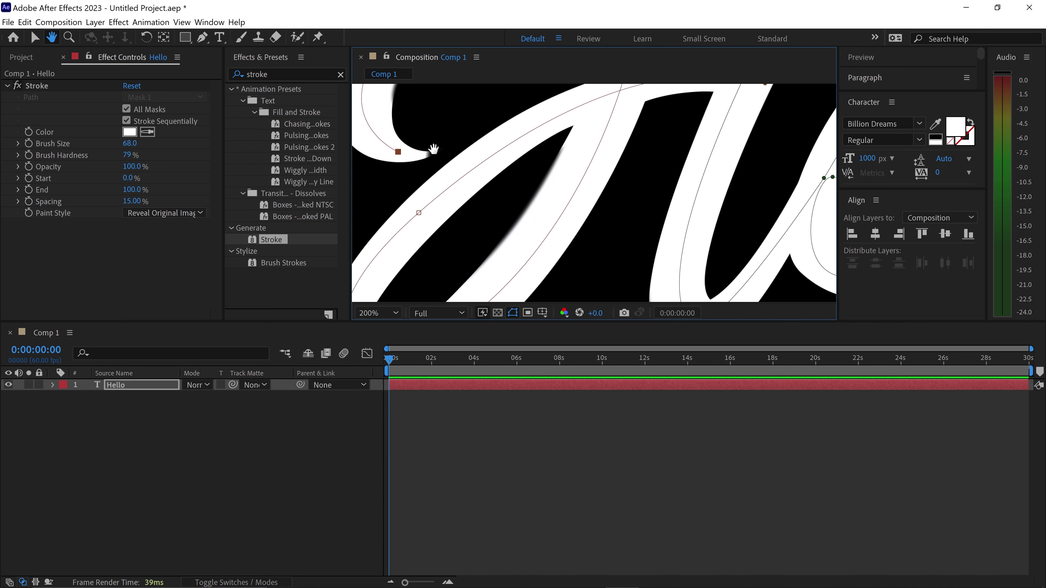
{"action": "key", "text": "v"}
{"action": "key", "text": "comma"}
{"action": "key", "text": "comma"}
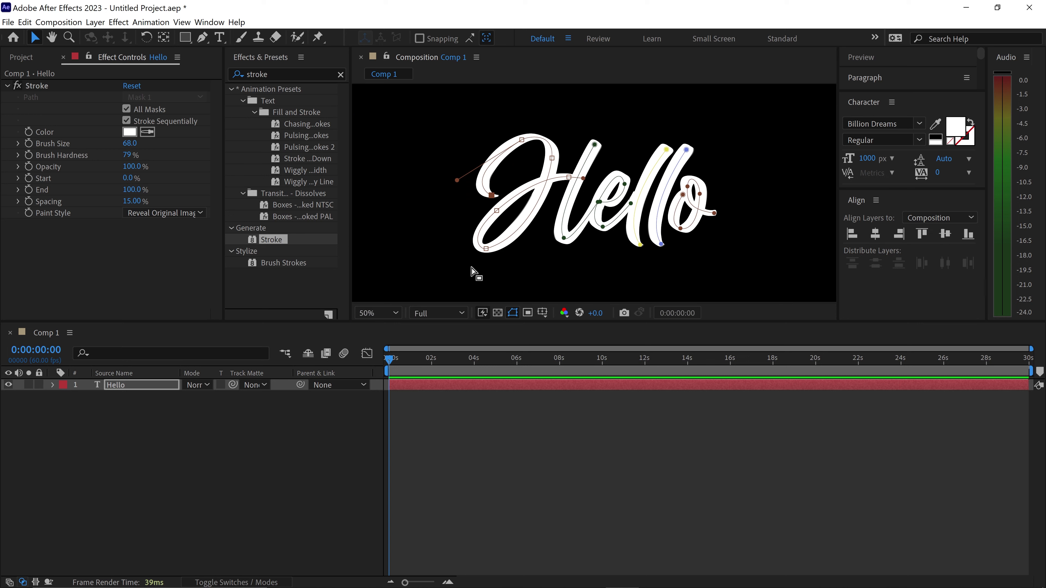
Keyframe the Stroke End at 100% and move that keyframe to about 6 s
{"action": "left_click", "coordinate": [28, 190]}
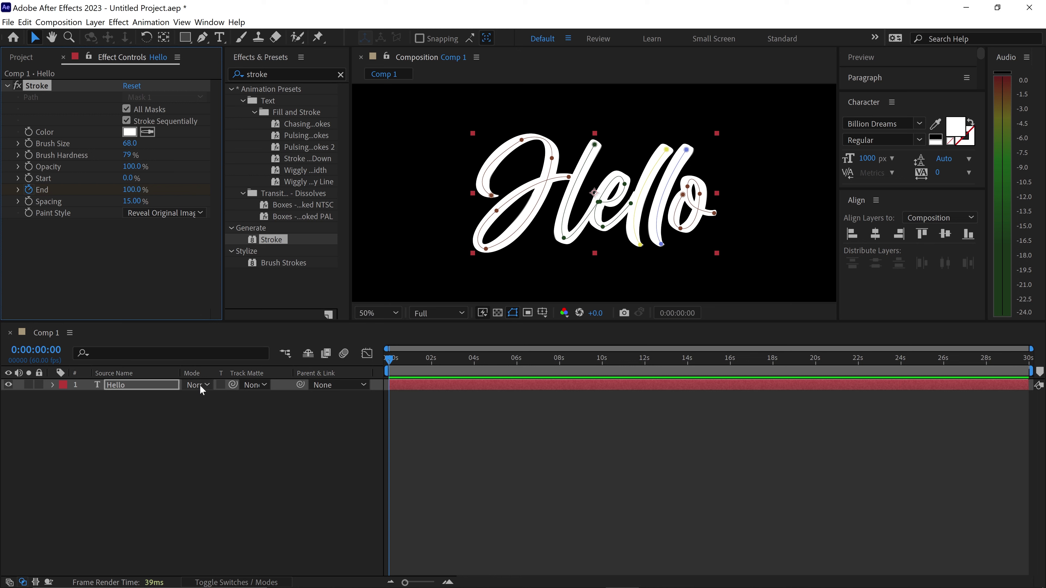
{"action": "left_click", "coordinate": [52, 385]}
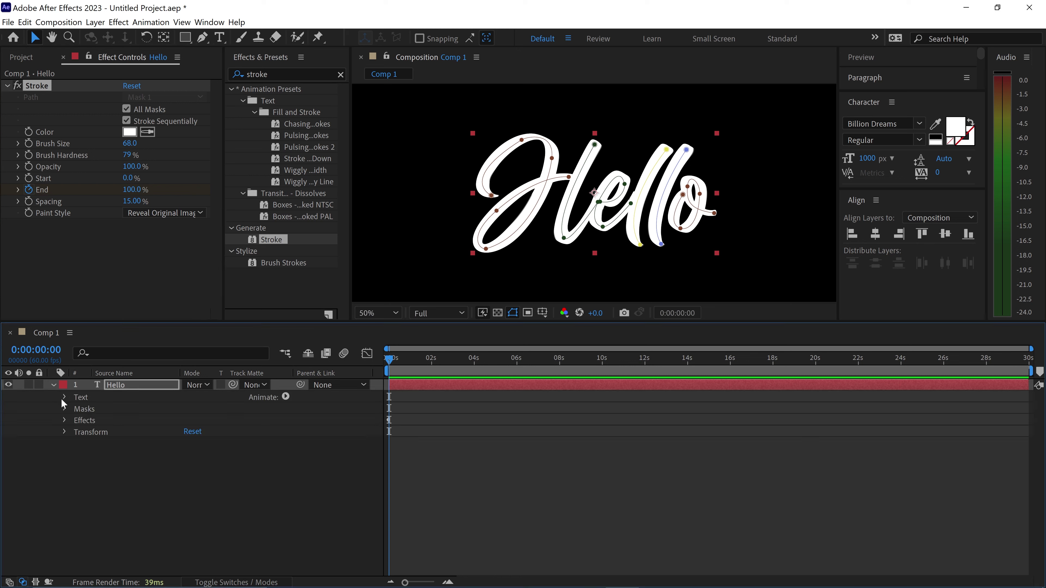
{"action": "left_click", "coordinate": [64, 420]}
{"action": "left_click", "coordinate": [77, 432]}
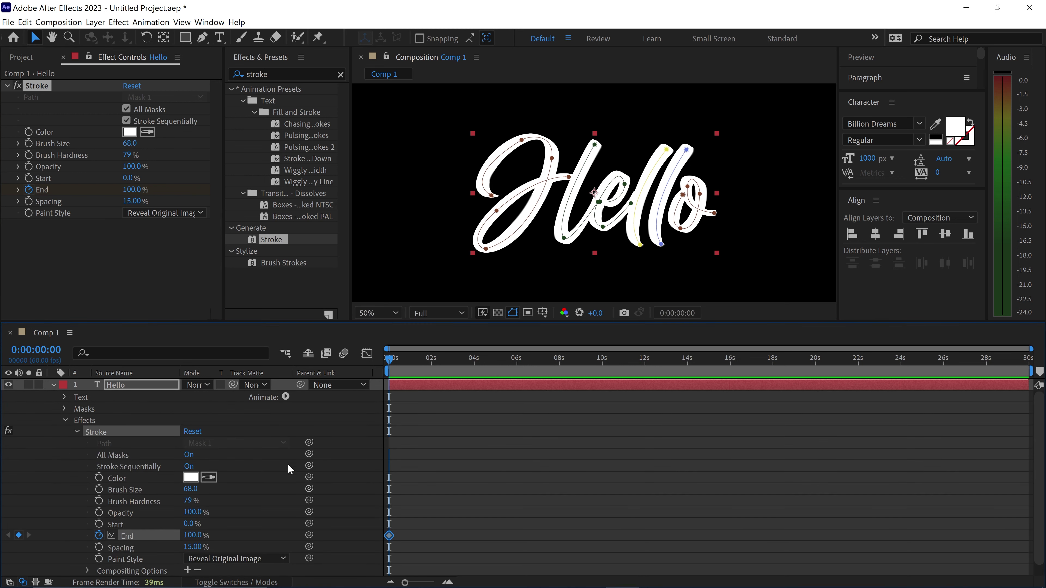
{"action": "left_click_drag", "start_coordinate": [391, 537], "coordinate": [527, 535]}
Set End to 0% at 0 s and scrub forward to watch Hello write on
{"action": "left_click", "coordinate": [131, 190]}
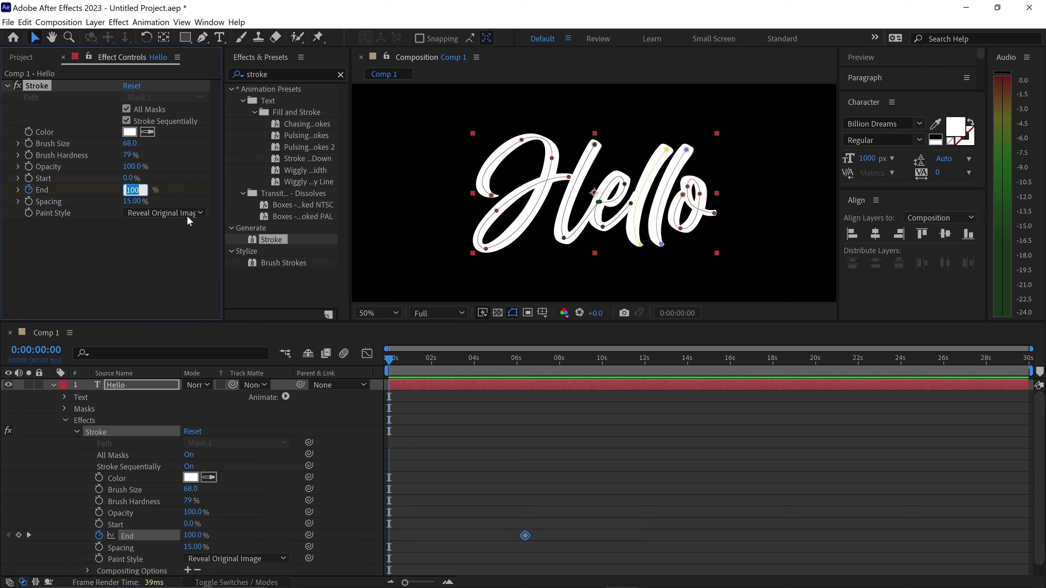
{"action": "type", "text": "0"}
{"action": "key", "text": "Return"}
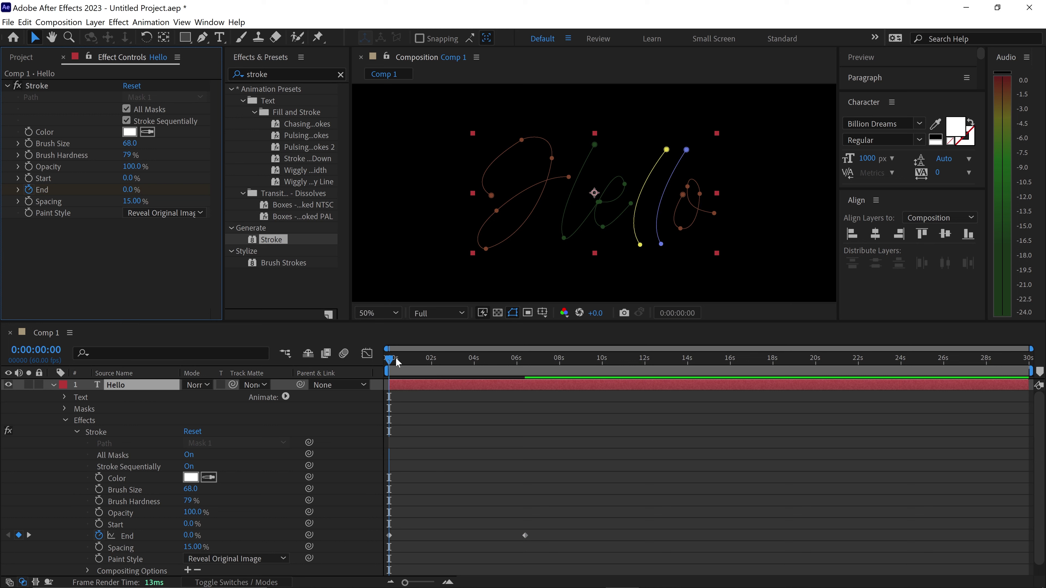
{"action": "left_click_drag", "start_coordinate": [391, 362], "coordinate": [524, 391]}
Preview the original Hello write-on from the start, then return to the beginning
{"action": "key", "text": "Home"}
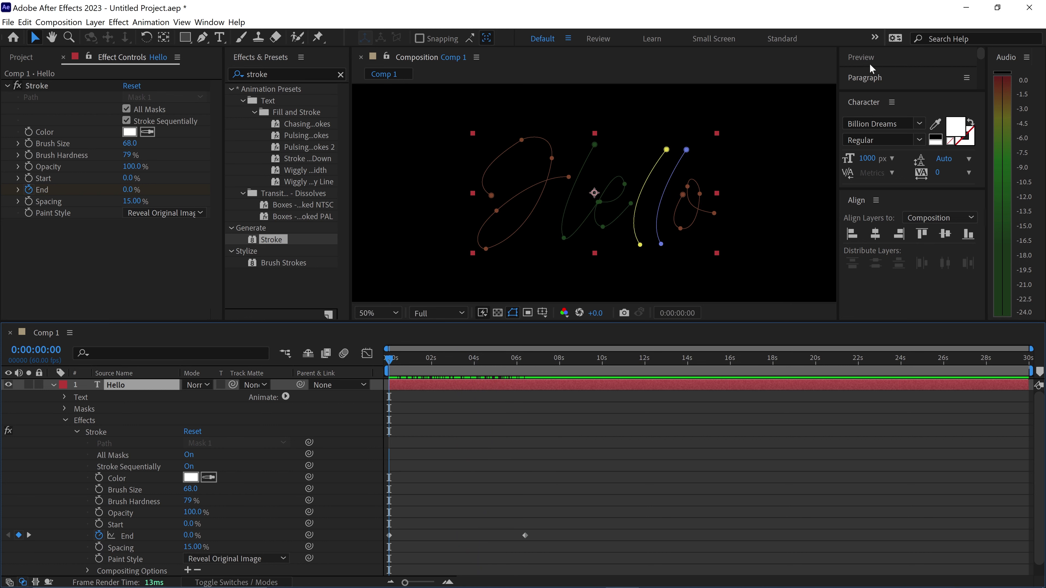
{"action": "left_click", "coordinate": [871, 63]}
{"action": "left_click", "coordinate": [908, 75]}
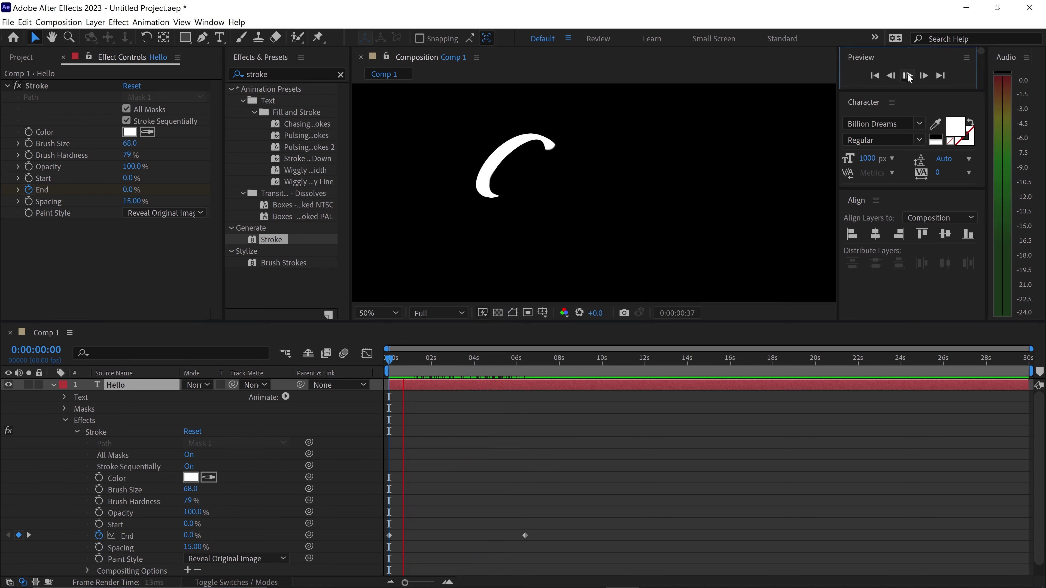
{"action": "left_click", "coordinate": [440, 440]}
{"action": "left_click_drag", "start_coordinate": [413, 370], "coordinate": [387, 366]}
Move the final Stroke End keyframe left to about 1:50
{"action": "left_click_drag", "start_coordinate": [576, 499], "coordinate": [439, 547]}
{"action": "mouse_move", "coordinate": [525, 538]}
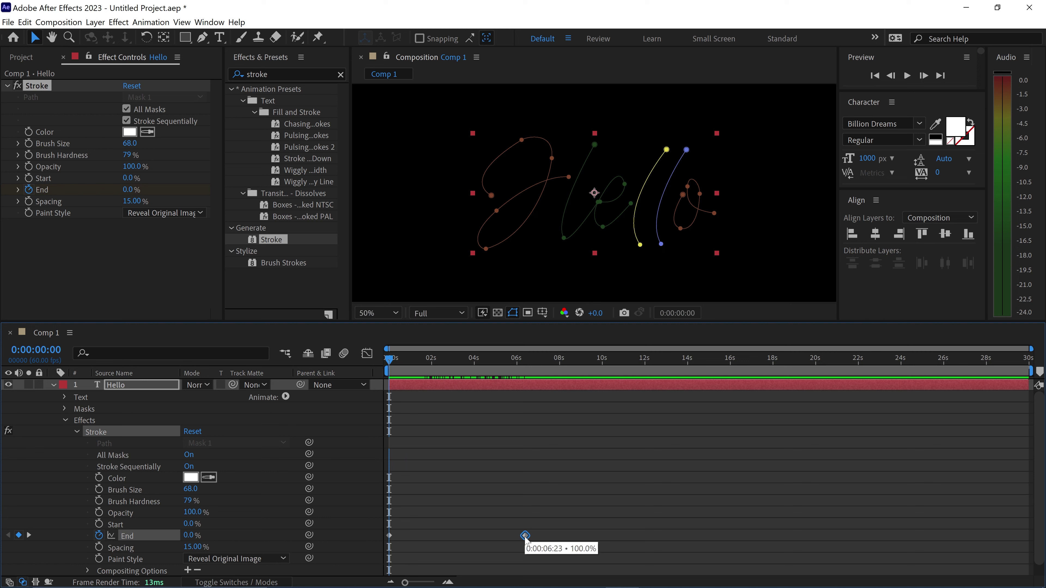
{"action": "left_click_drag", "start_coordinate": [525, 537], "coordinate": [427, 535]}
{"action": "left_click", "coordinate": [439, 471]}
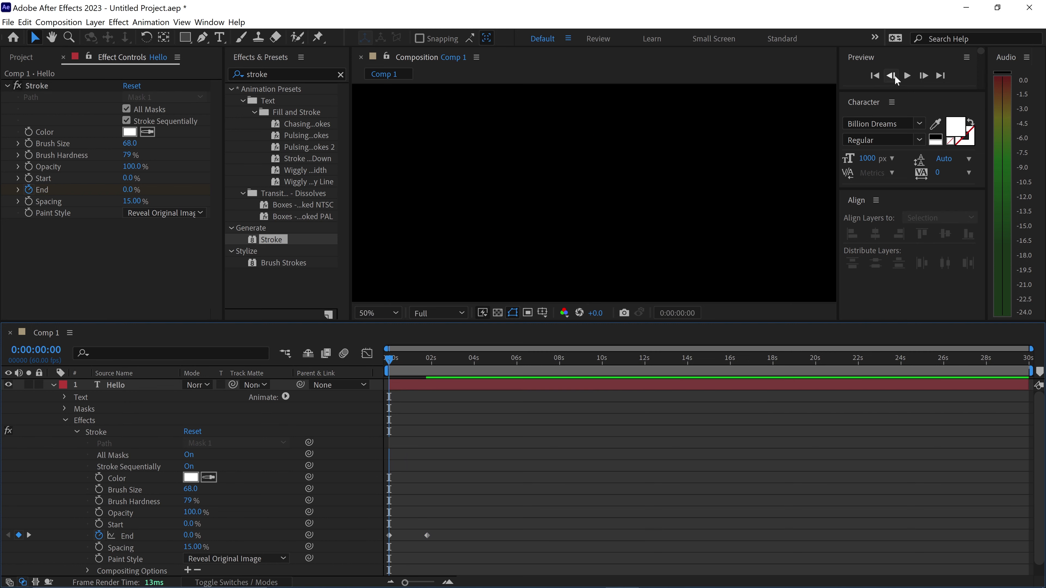
Preview the faster write-on, scrub back to inspect it, and select both End keyframes
{"action": "left_click", "coordinate": [908, 75]}
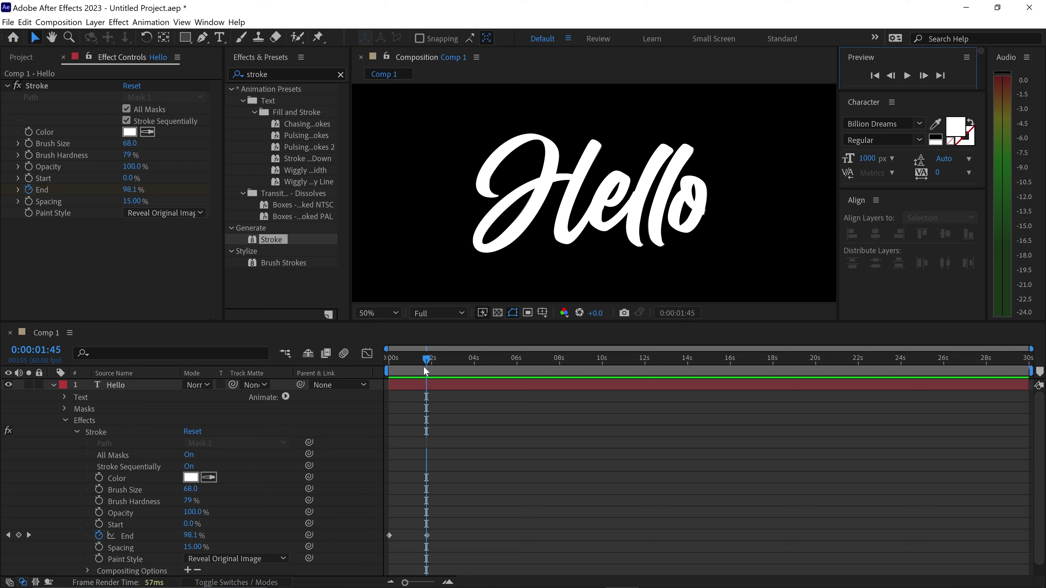
{"action": "left_click", "coordinate": [417, 361]}
{"action": "left_click_drag", "start_coordinate": [417, 362], "coordinate": [413, 362]}
{"action": "left_click_drag", "start_coordinate": [478, 498], "coordinate": [392, 547]}
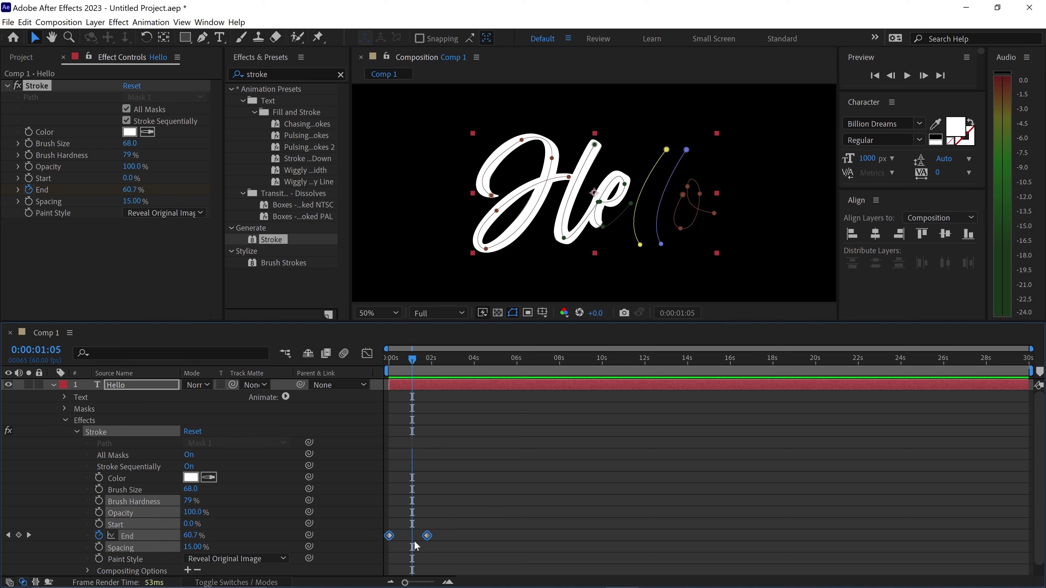
Apply Easy Ease to both Stroke End keyframes and preview the smoother Hello write-on
{"action": "right_click", "coordinate": [426, 536]}
{"action": "mouse_move", "coordinate": [446, 529]}
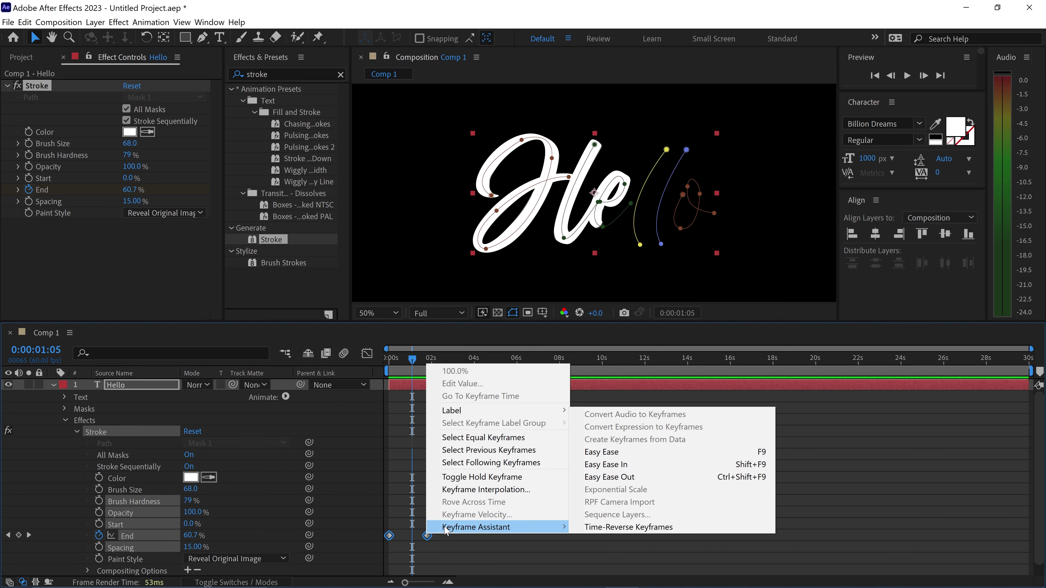
{"action": "left_click", "coordinate": [613, 452]}
{"action": "left_click_drag", "start_coordinate": [412, 358], "coordinate": [388, 360]}
{"action": "left_click", "coordinate": [907, 76]}
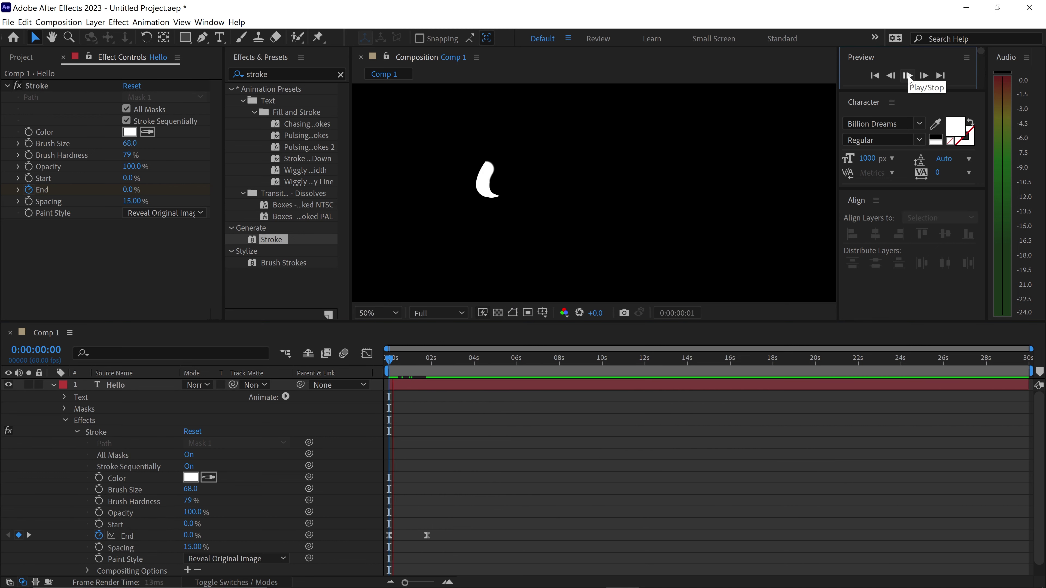